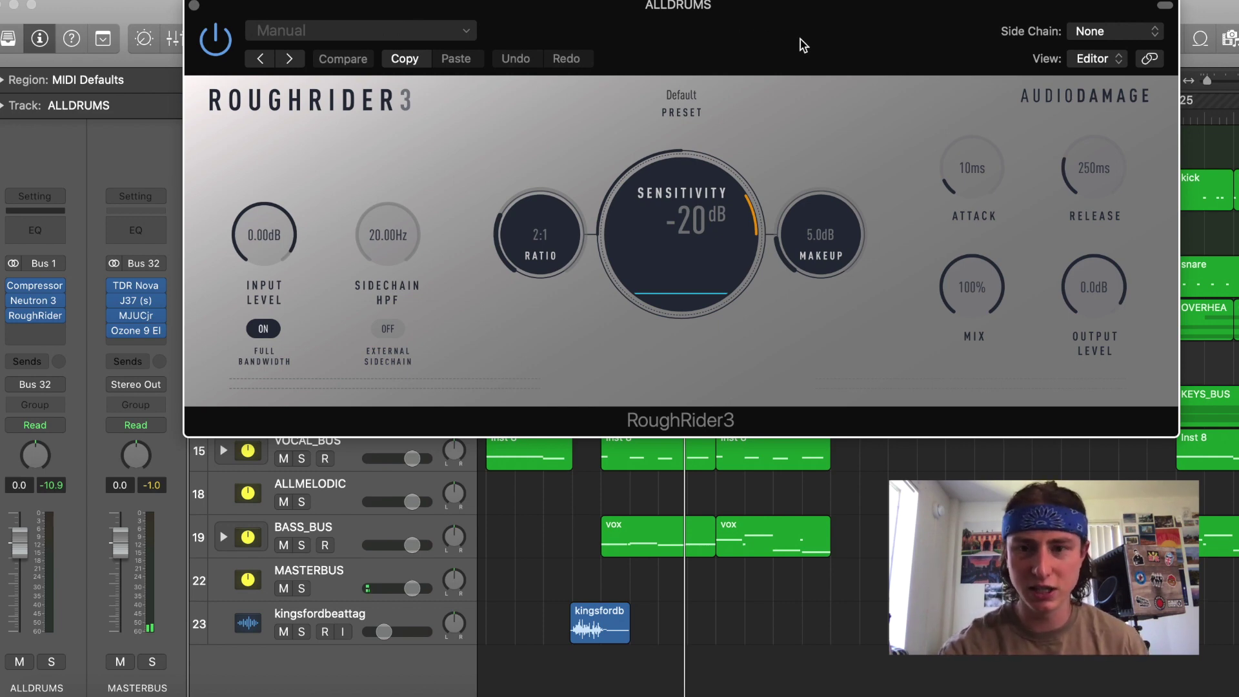
Give the ALLDRUMS RoughRider 5.7 dB makeup and 98% mix, then try the sidechain and full-bandwidth settings.
drag(802, 41, 809, 42)
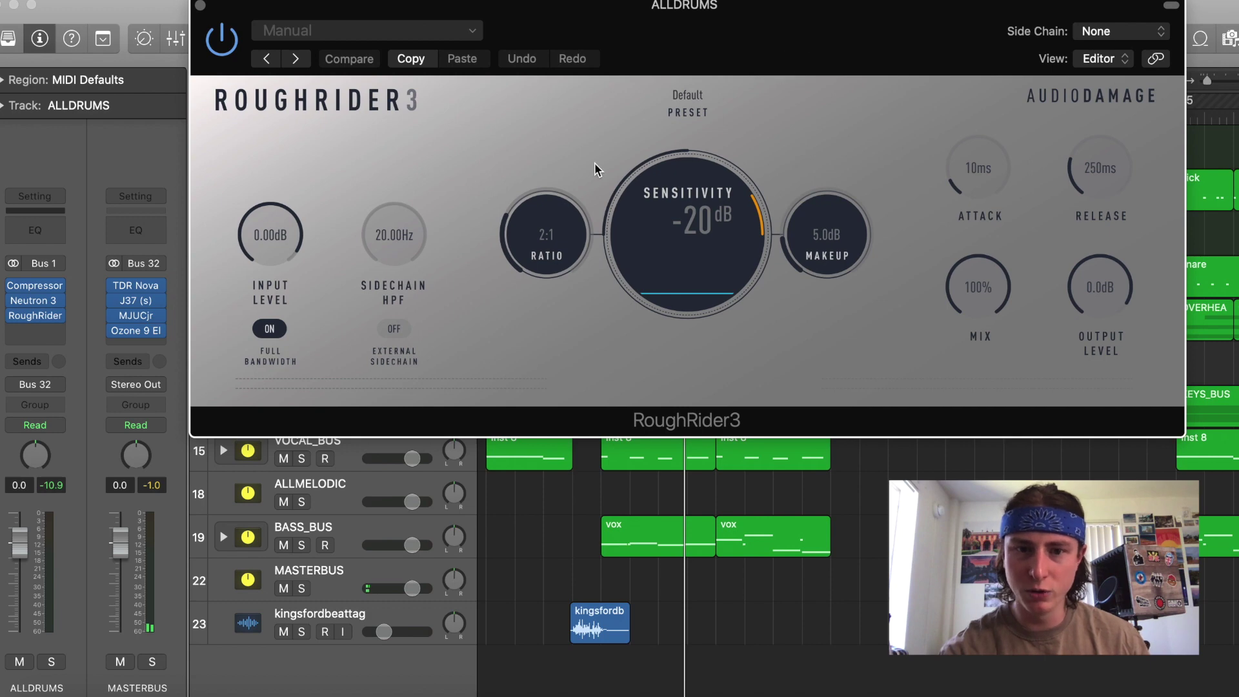
click(543, 258)
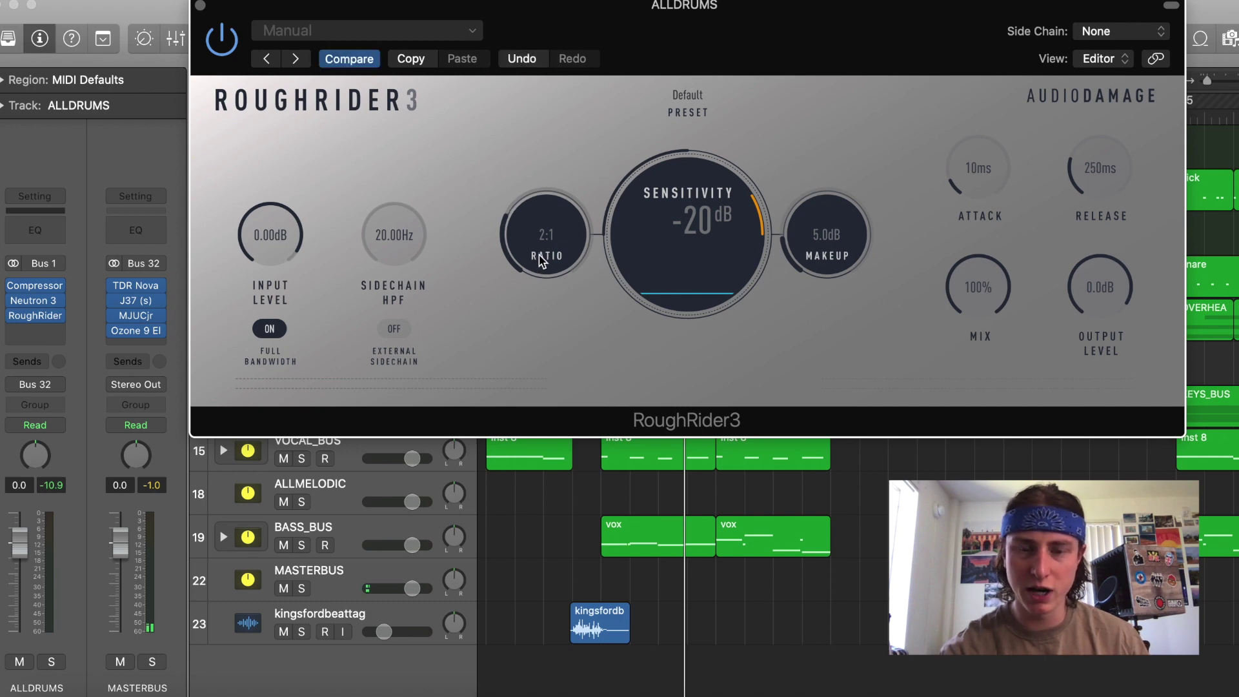
drag(822, 261, 823, 256)
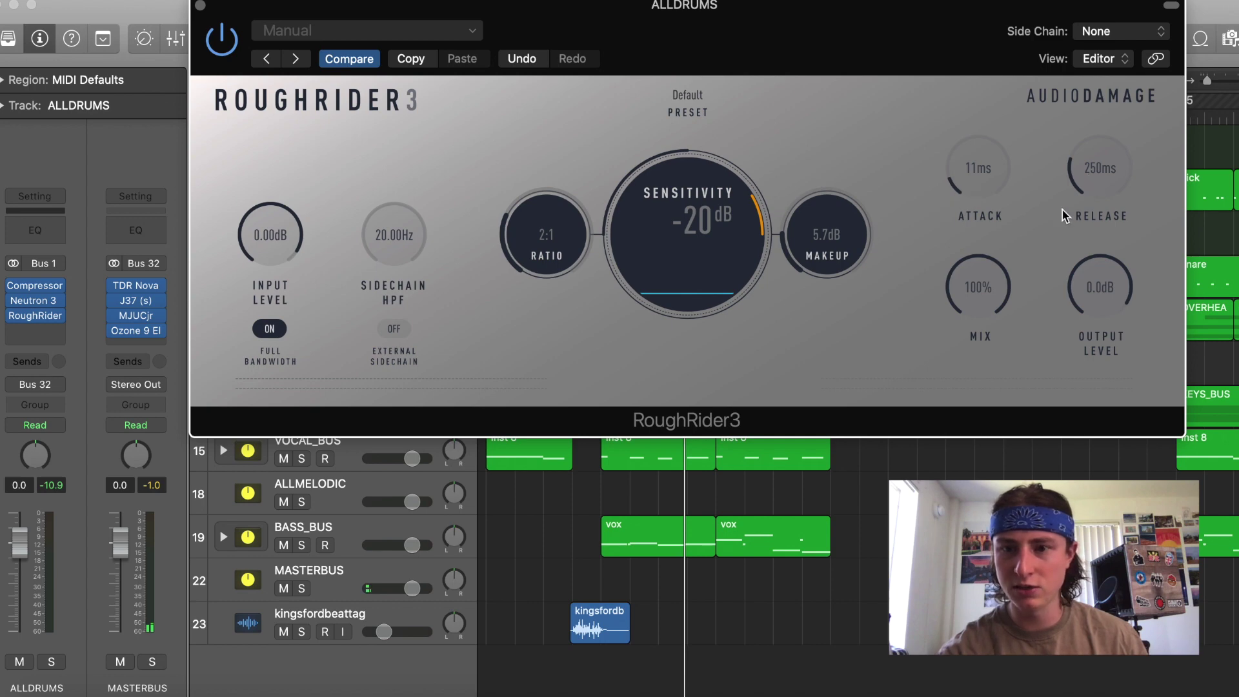
mouse_move(980, 280)
mouse_down()
mouse_move(963, 368)
mouse_move(956, 273)
mouse_up()
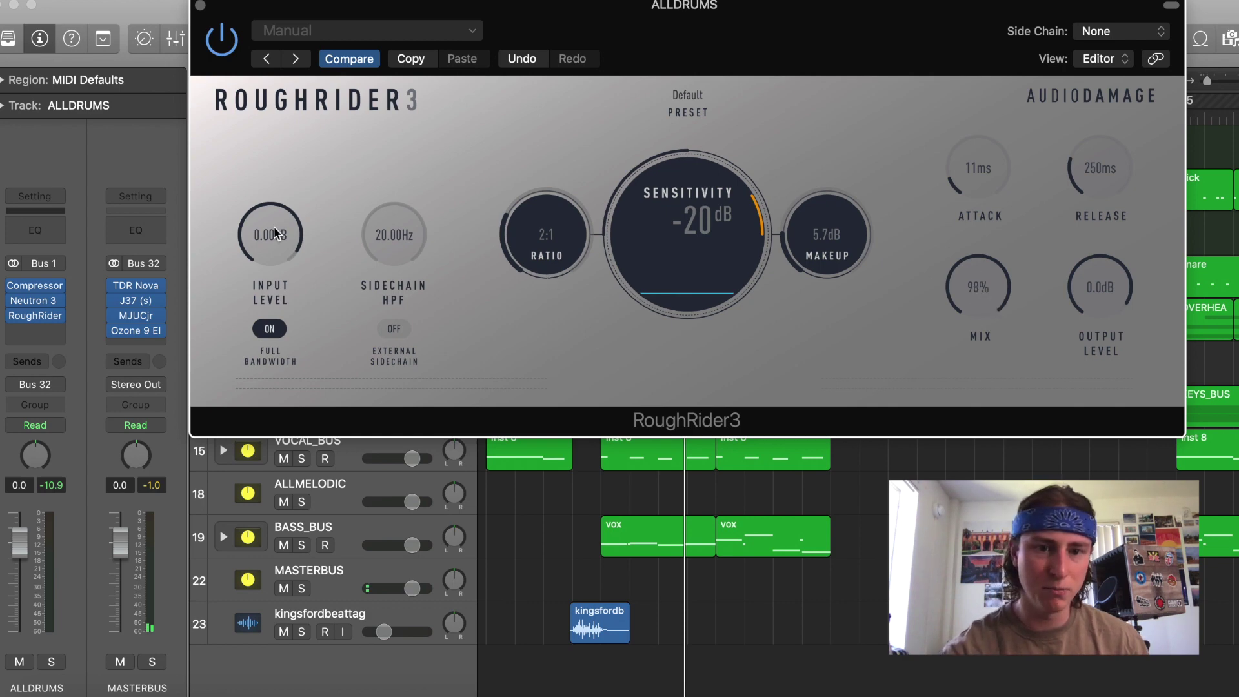
drag(395, 240, 462, 323)
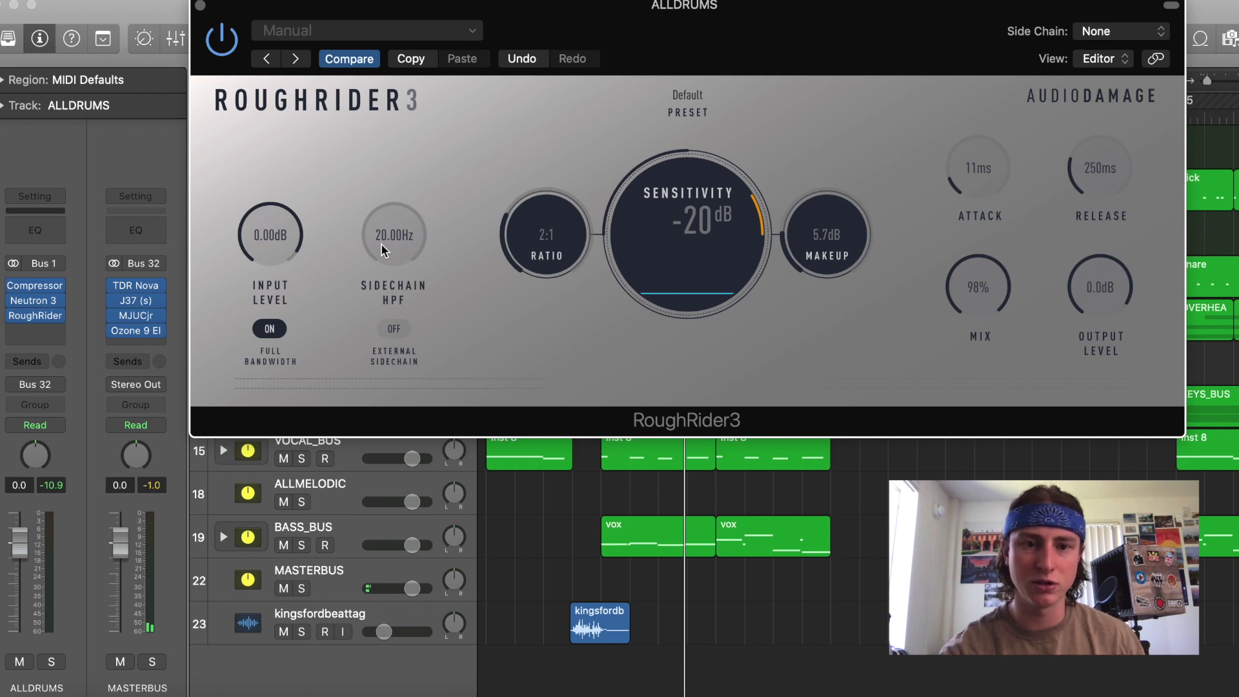
click(271, 329)
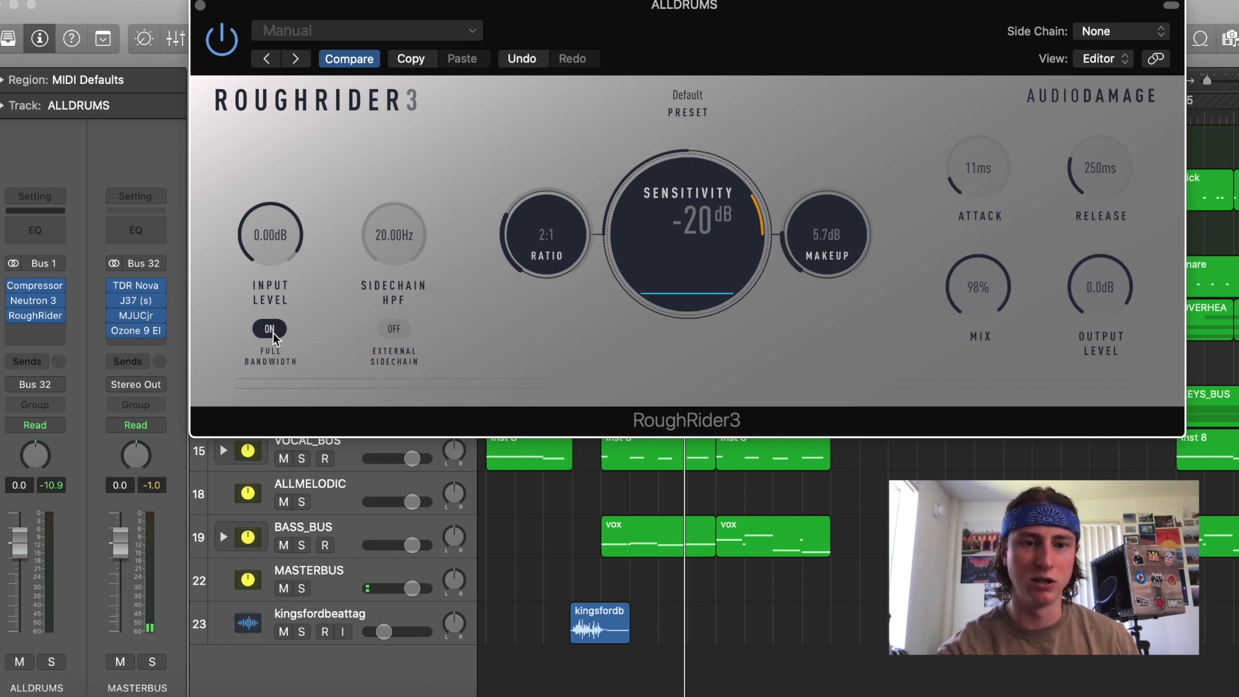
Solo ALLDRUMS, collapse the KICK/SNARE_BUS folder and audition the drums.
click(201, 6)
key(s)
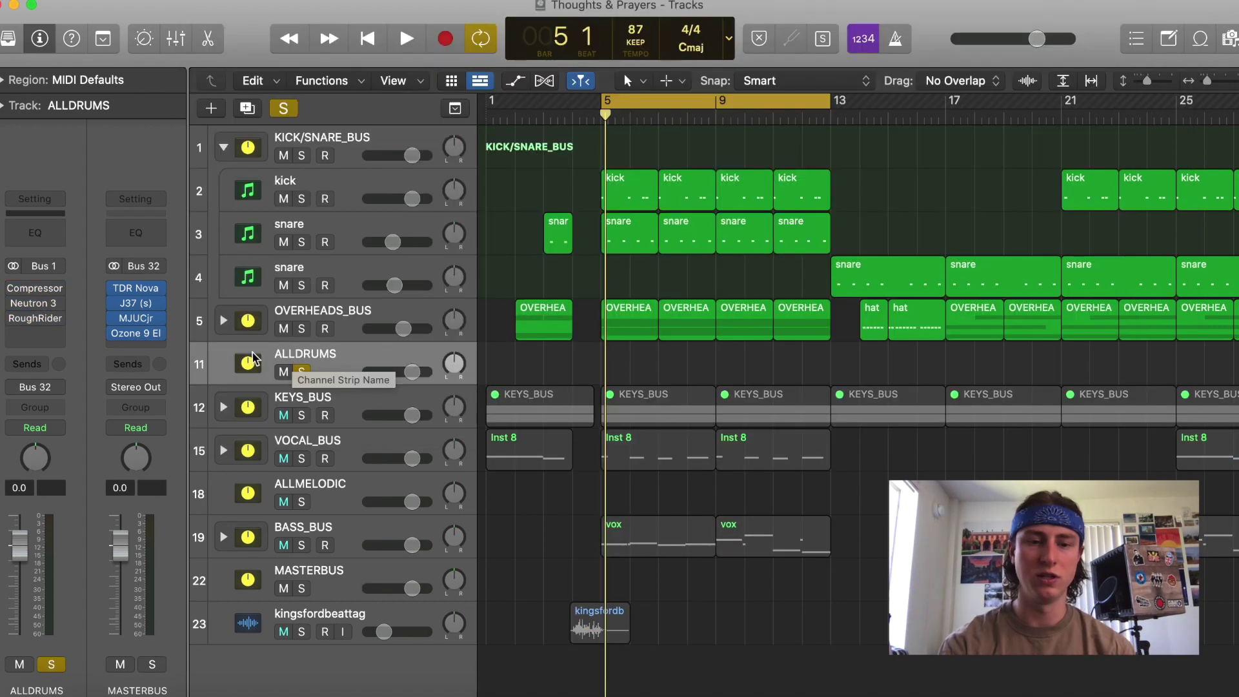
click(223, 147)
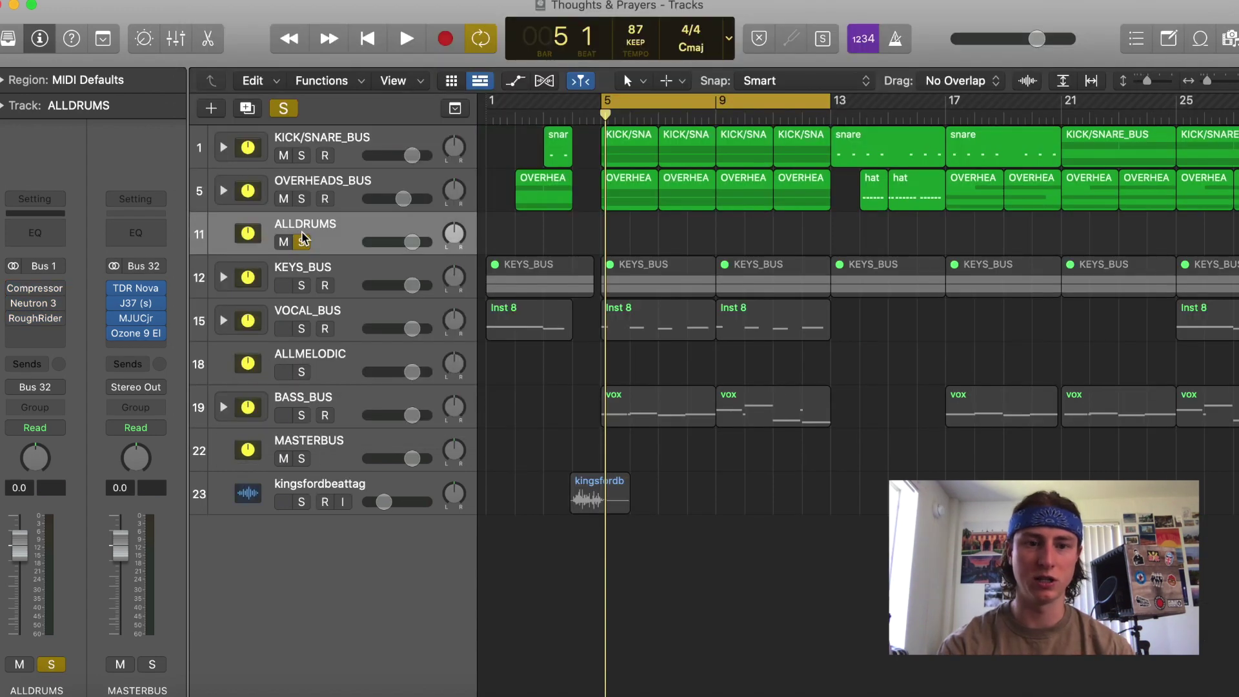
key(space)
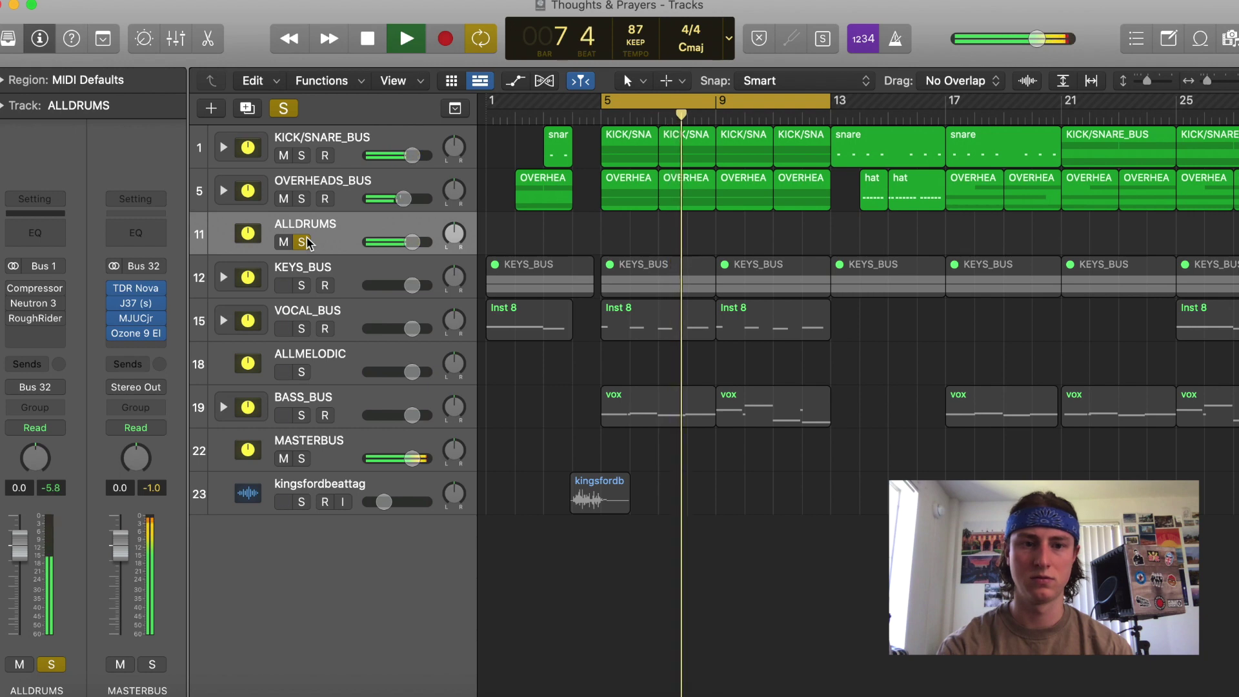
key(space)
Load the RoughRider factory preset '03 - Just A Bit Off The Top'.
mouse_move(28, 324)
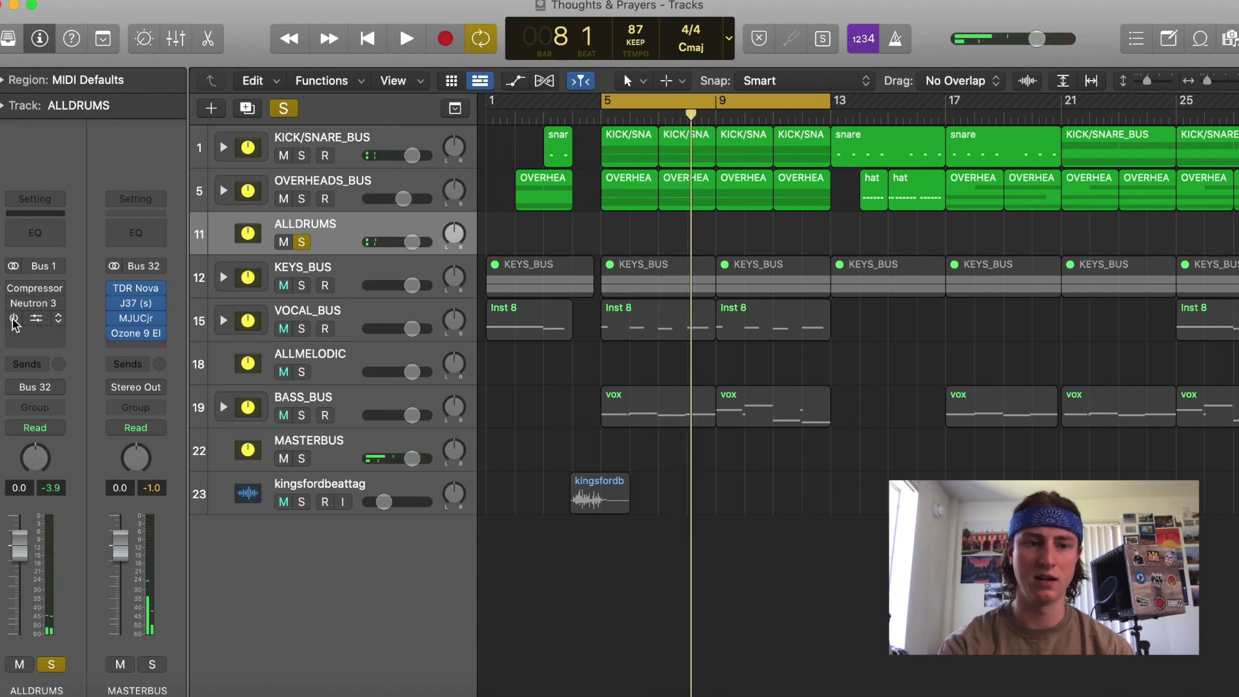
click(28, 324)
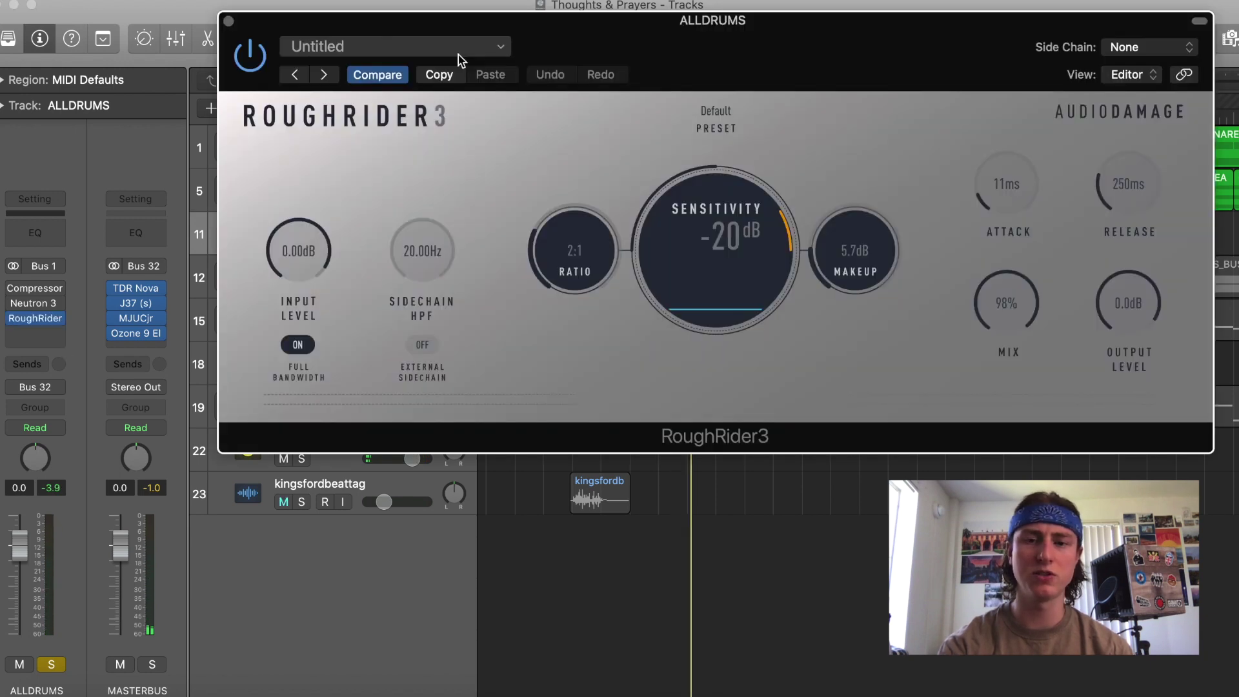
click(460, 54)
mouse_move(429, 394)
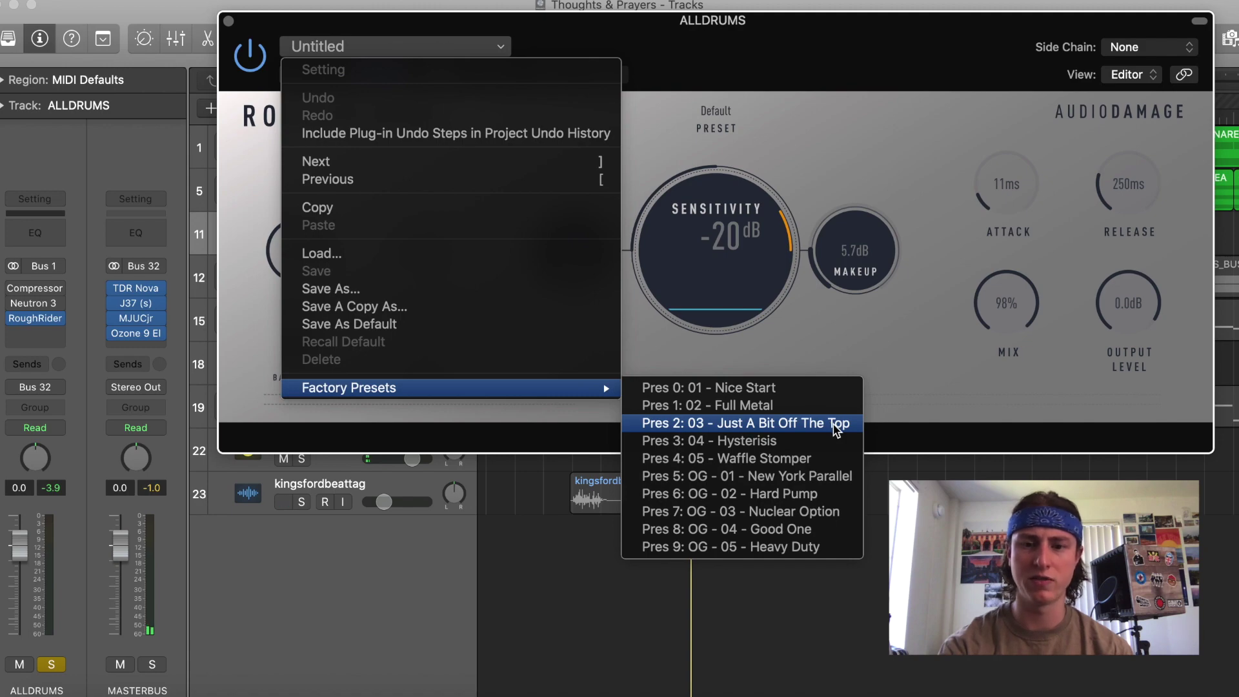
click(836, 427)
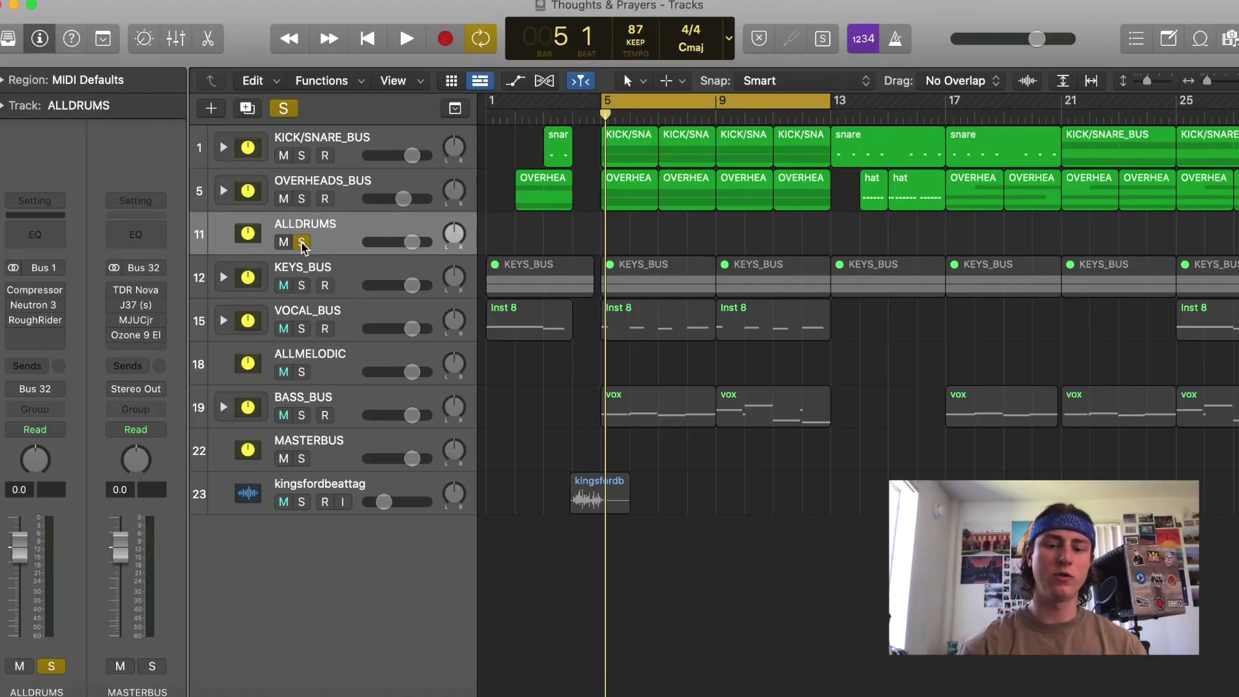
Audition the new preset twice, then lower RoughRider's output level to -2.9 dB.
key(space)
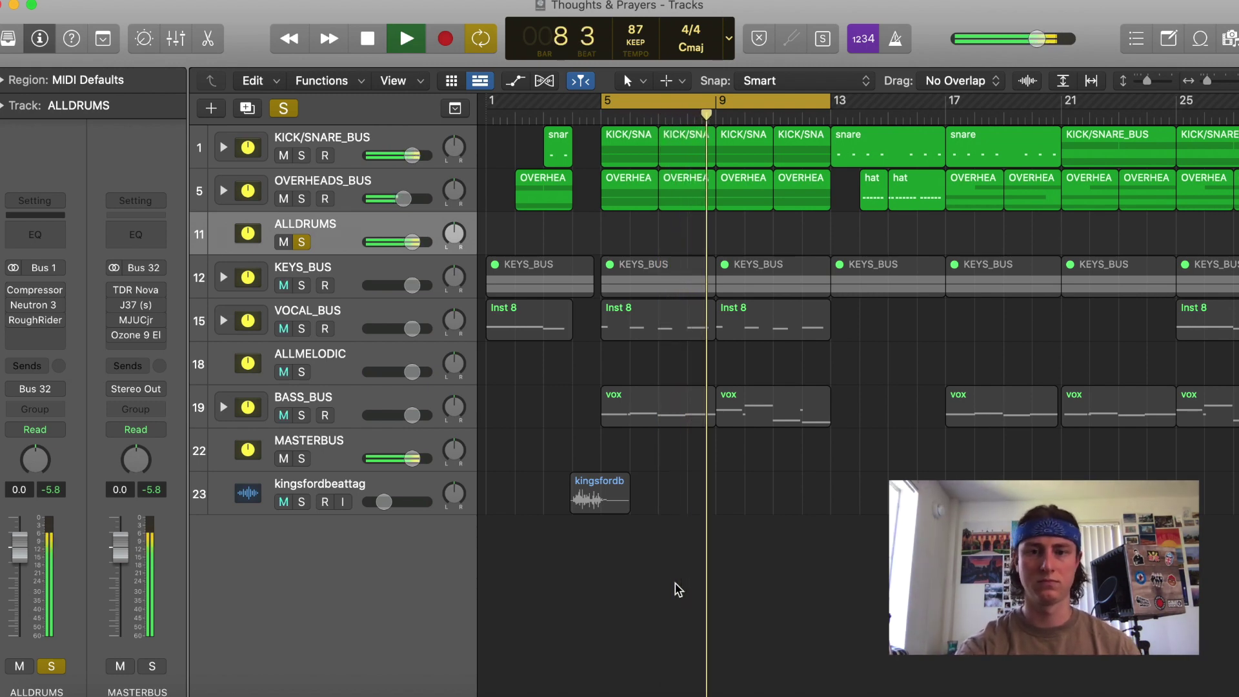
key(space)
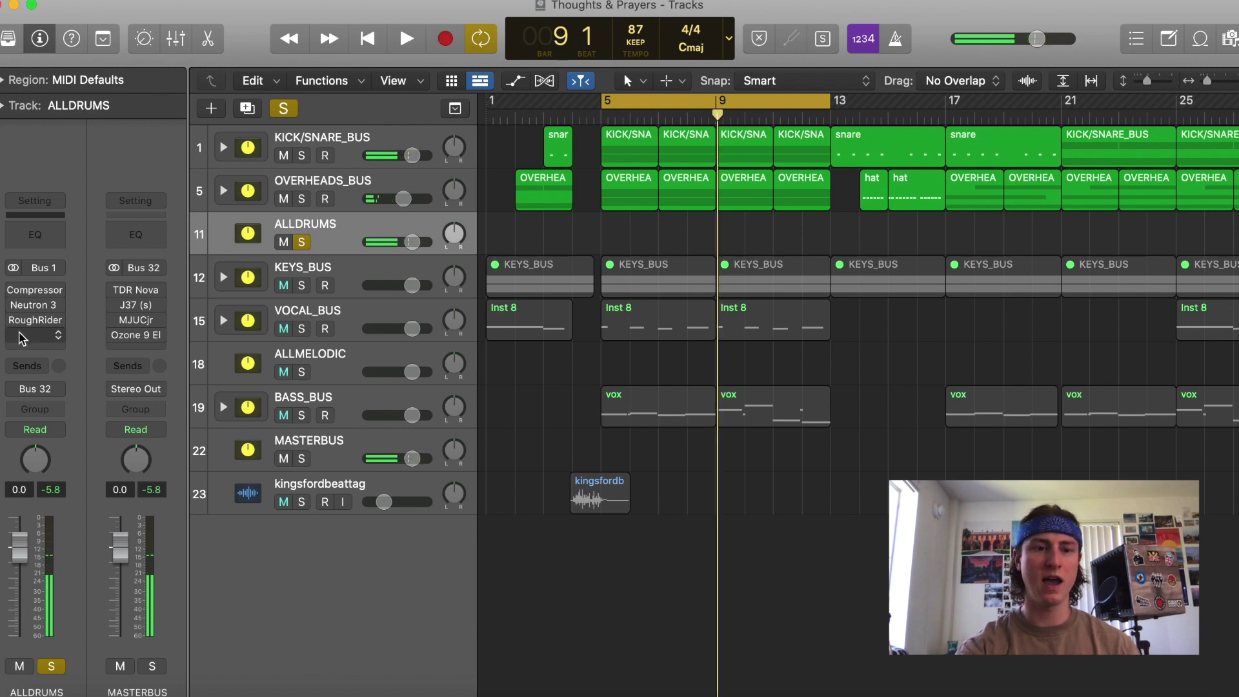
key(space)
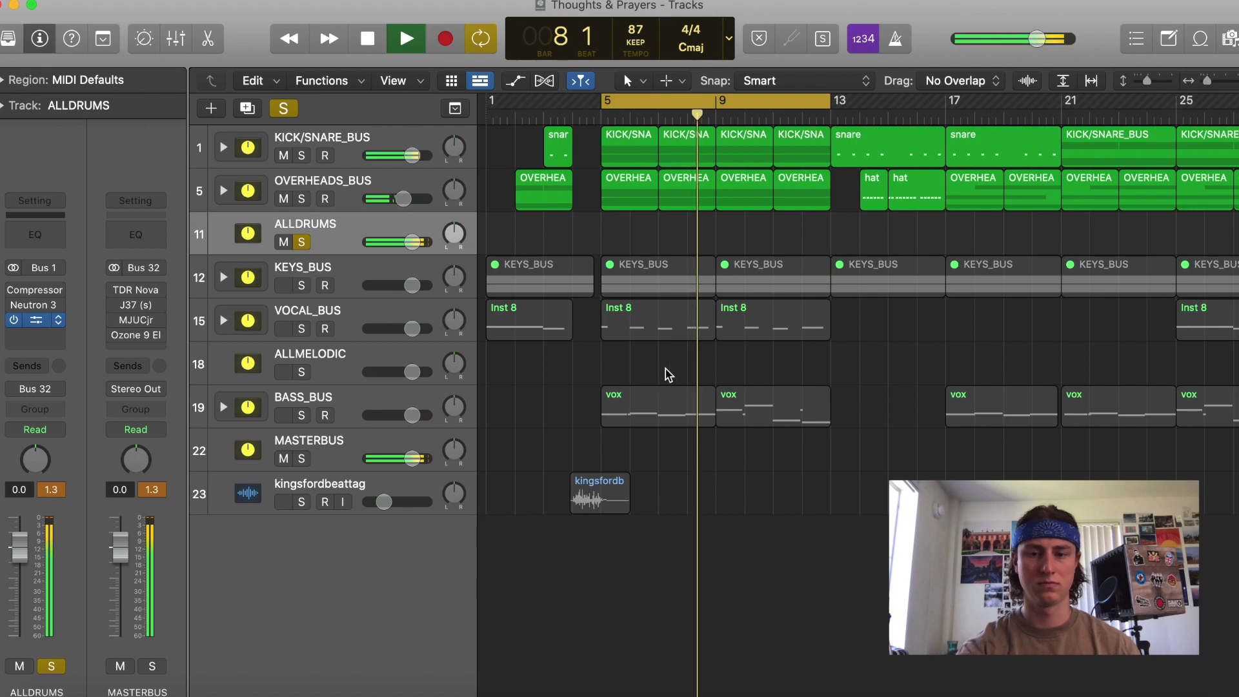
key(space)
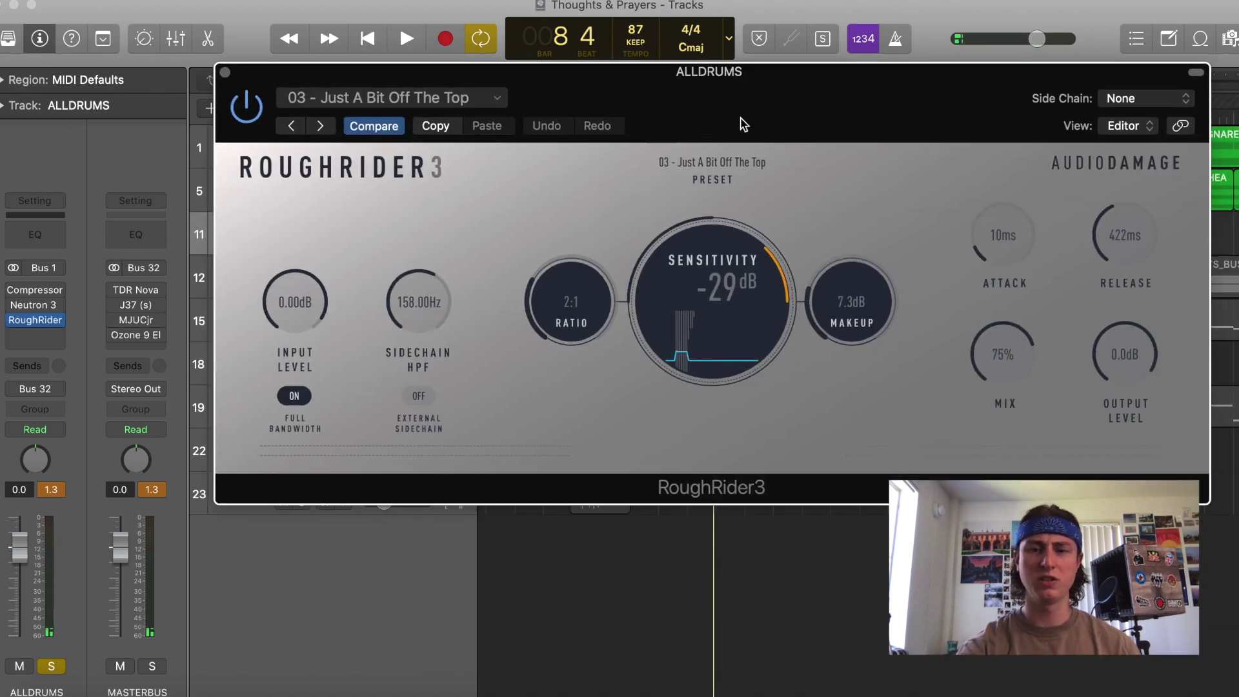
click(1106, 355)
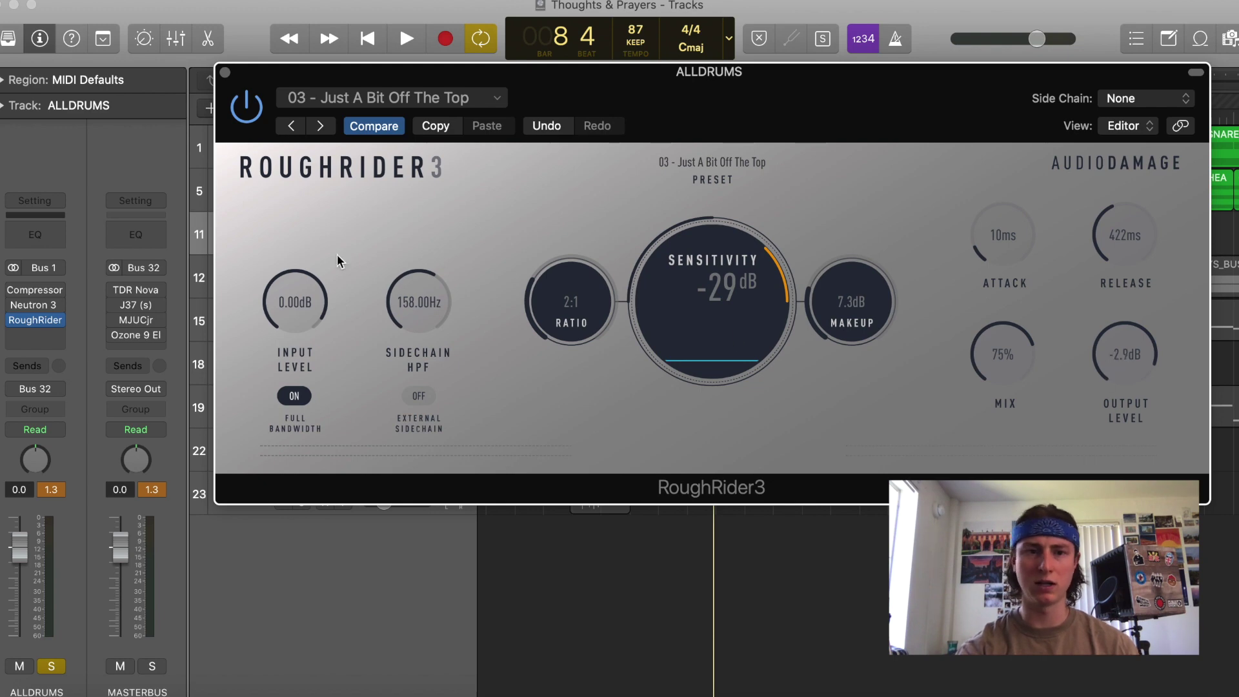
click(225, 73)
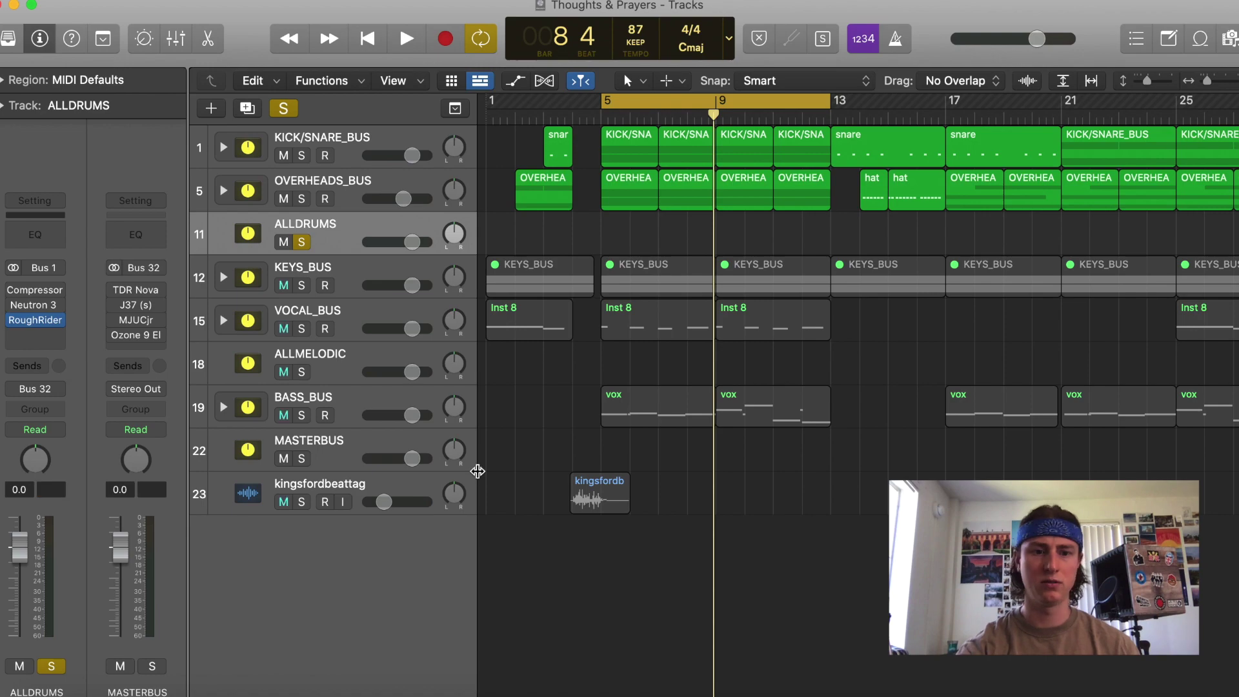
Expand KEYS_BUS, shorten the cycle to end at bar 5 and play the keys.
key(space)
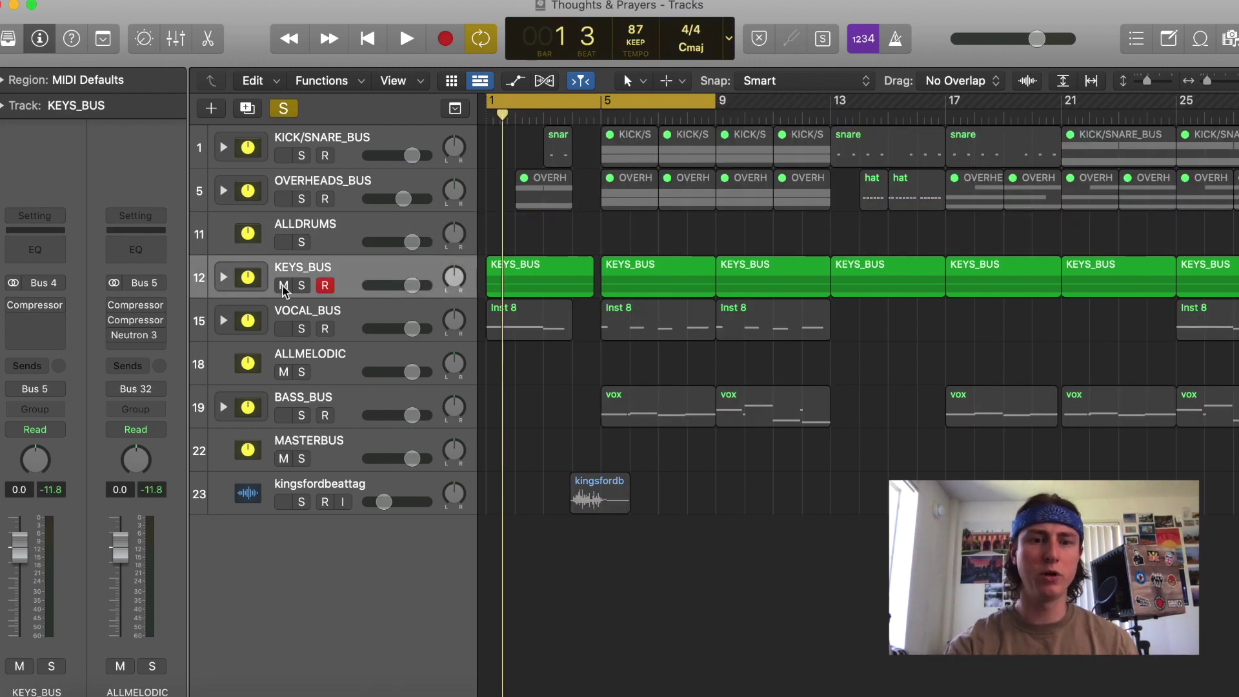
click(226, 277)
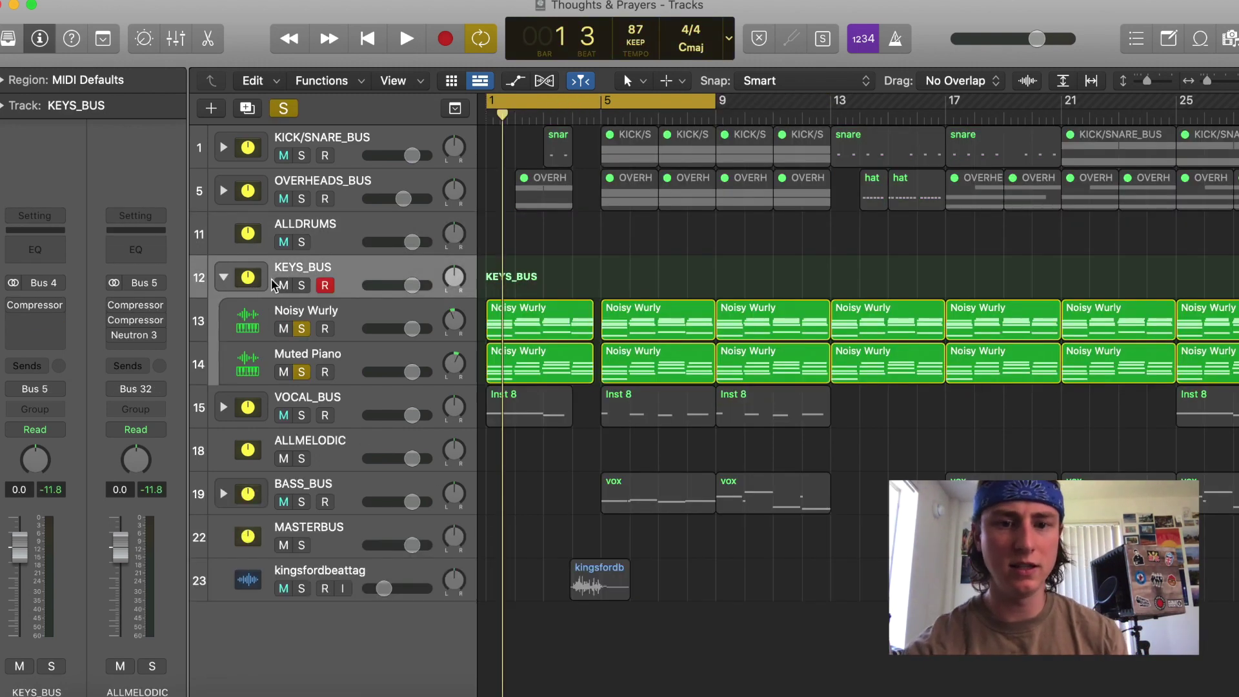
drag(713, 113, 597, 118)
key(space)
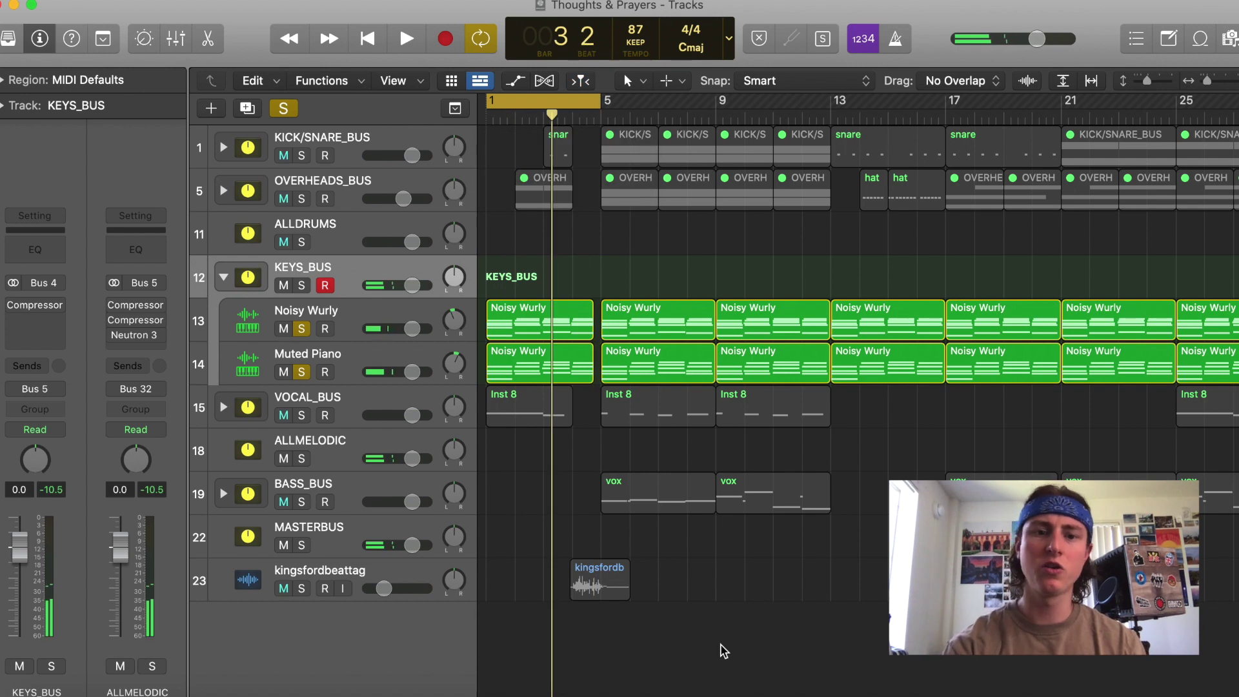
key(space)
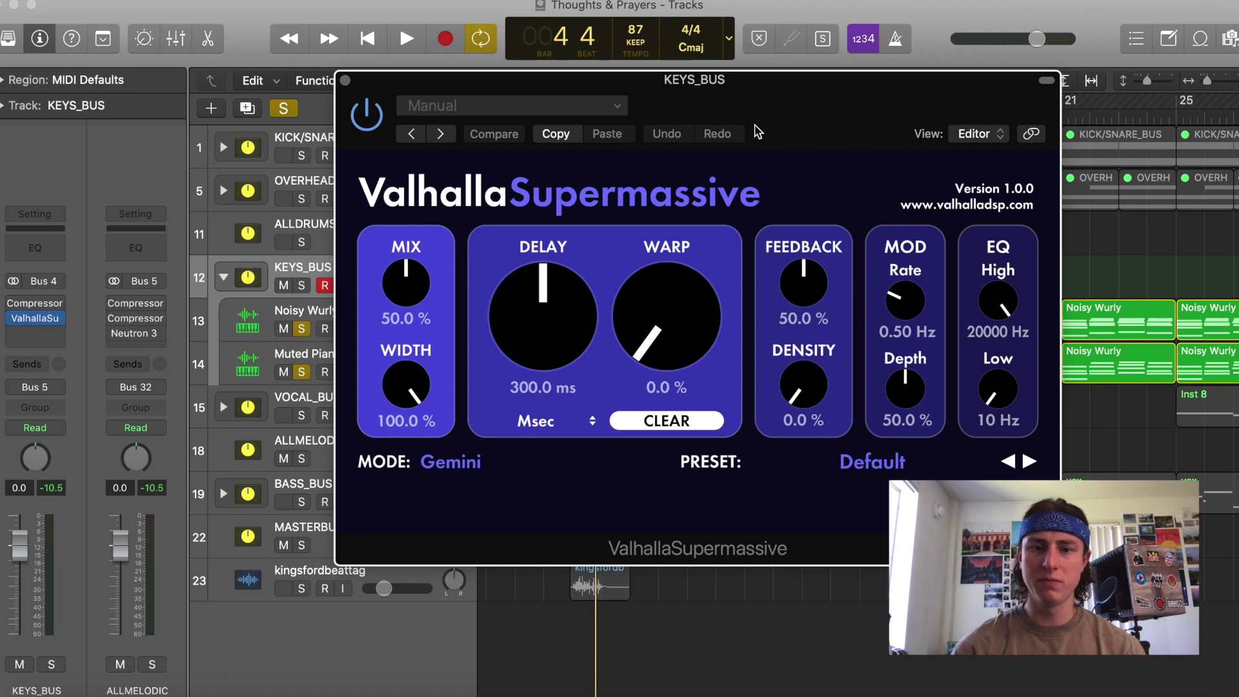
Make first adjustments to Supermassive's mix, stereo width, delay, high cut and warp.
mouse_move(404, 289)
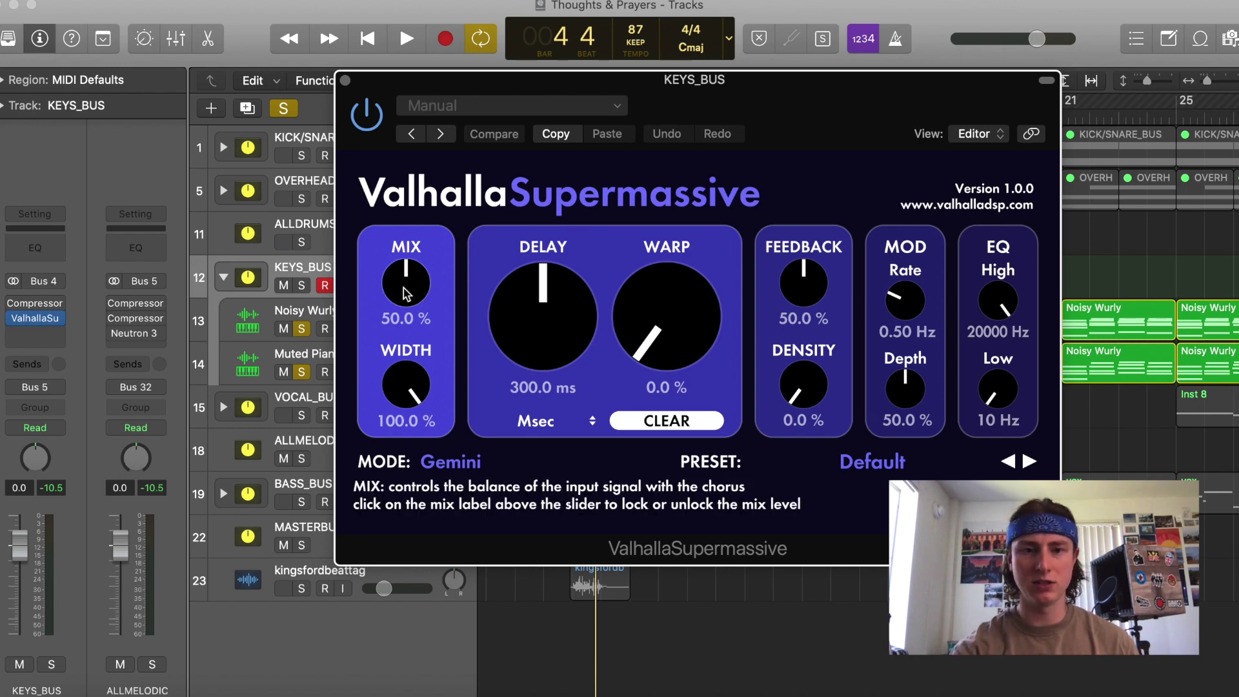
mouse_move(404, 289)
mouse_down()
mouse_move(428, 241)
mouse_move(409, 303)
mouse_up()
mouse_move(406, 390)
mouse_down()
mouse_move(421, 509)
mouse_move(418, 373)
mouse_up()
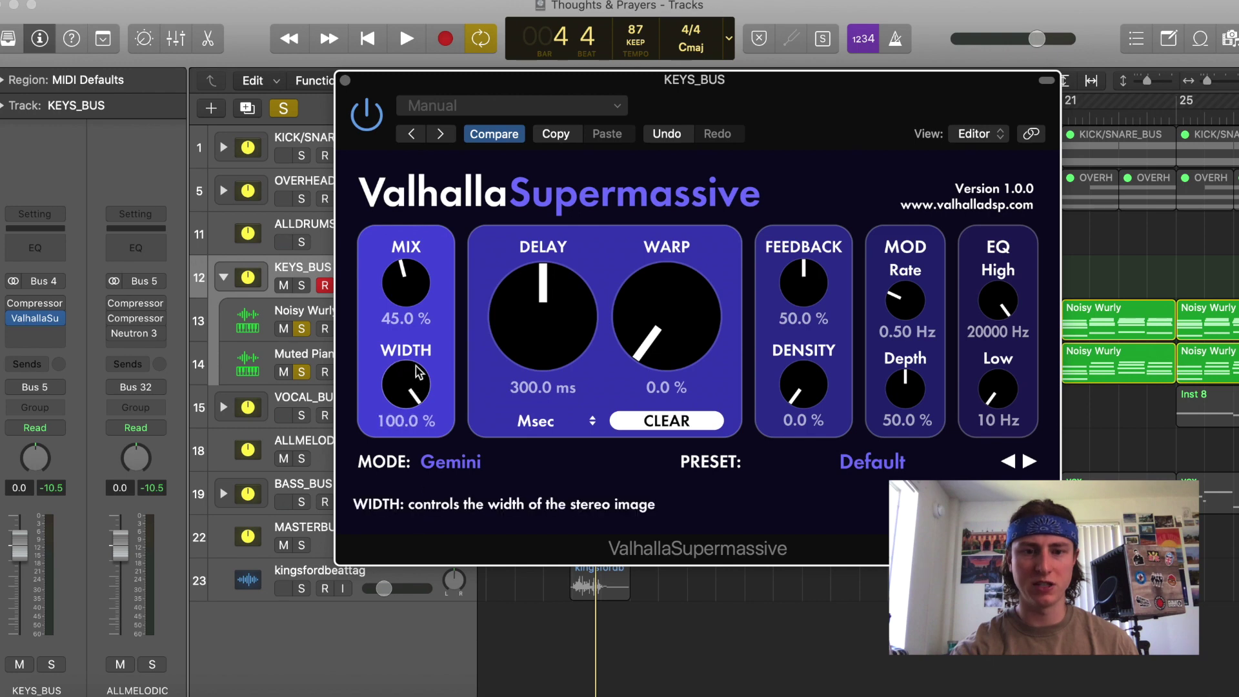
drag(542, 303, 525, 360)
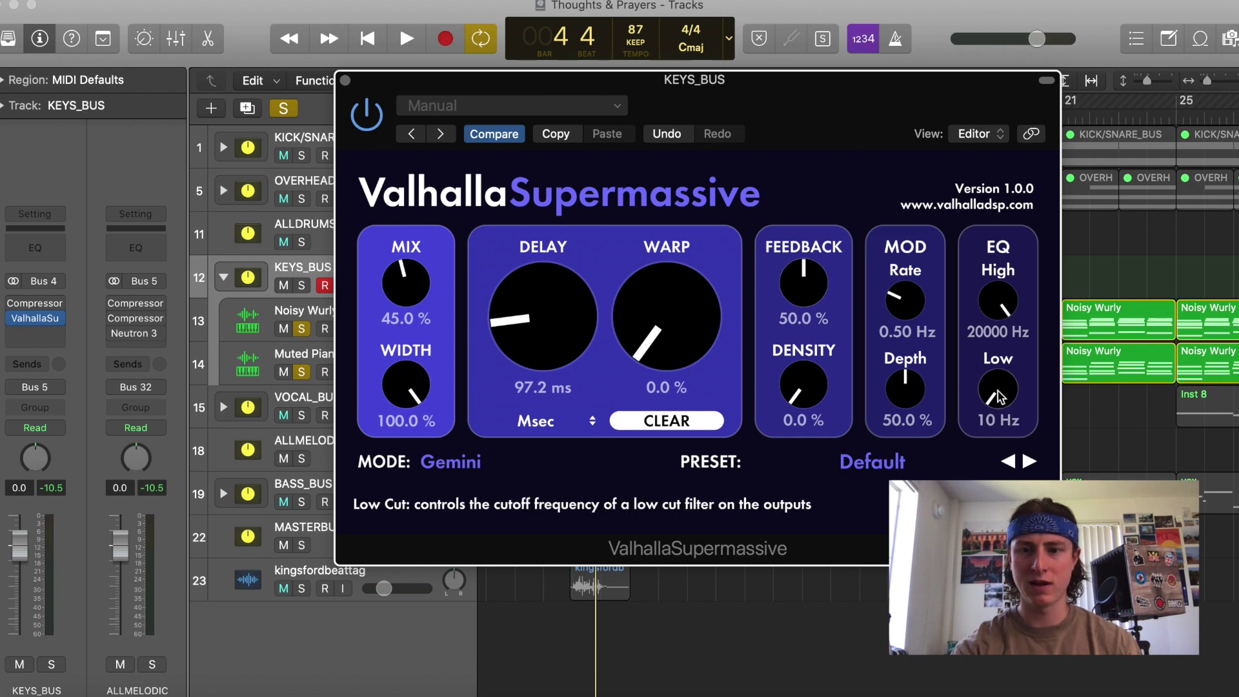
mouse_move(1002, 298)
mouse_down()
mouse_move(1004, 322)
mouse_move(1018, 306)
mouse_move(1001, 309)
mouse_up()
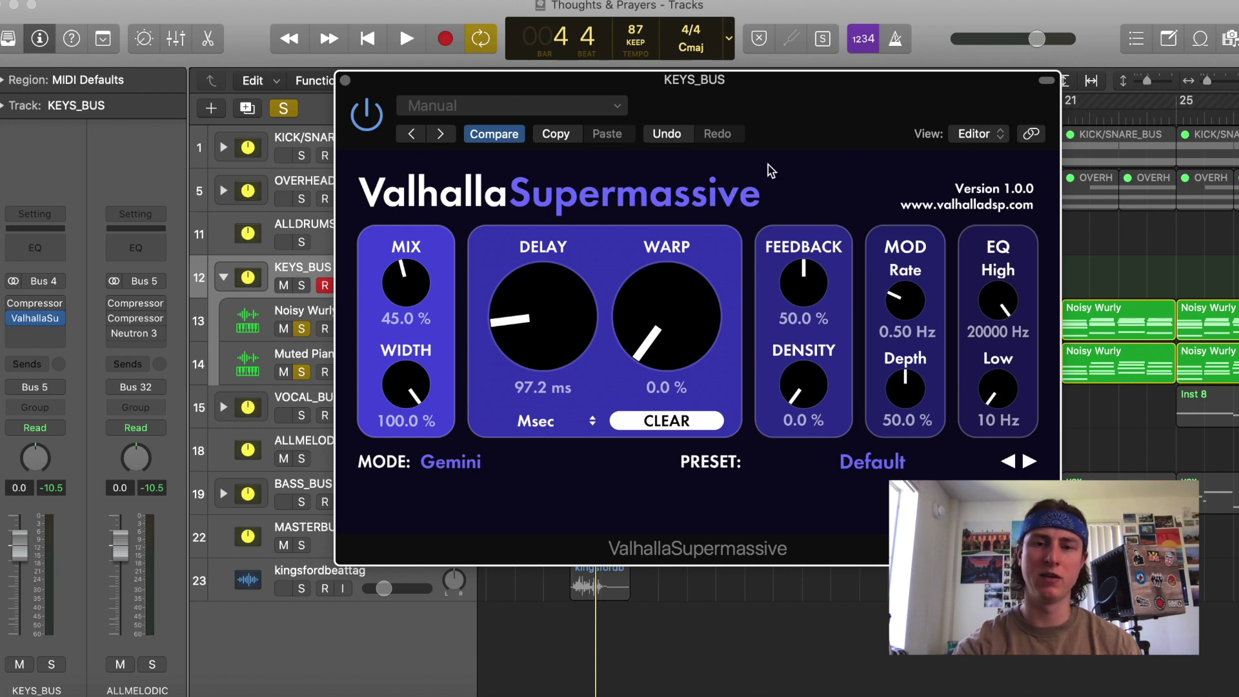
drag(656, 346, 675, 362)
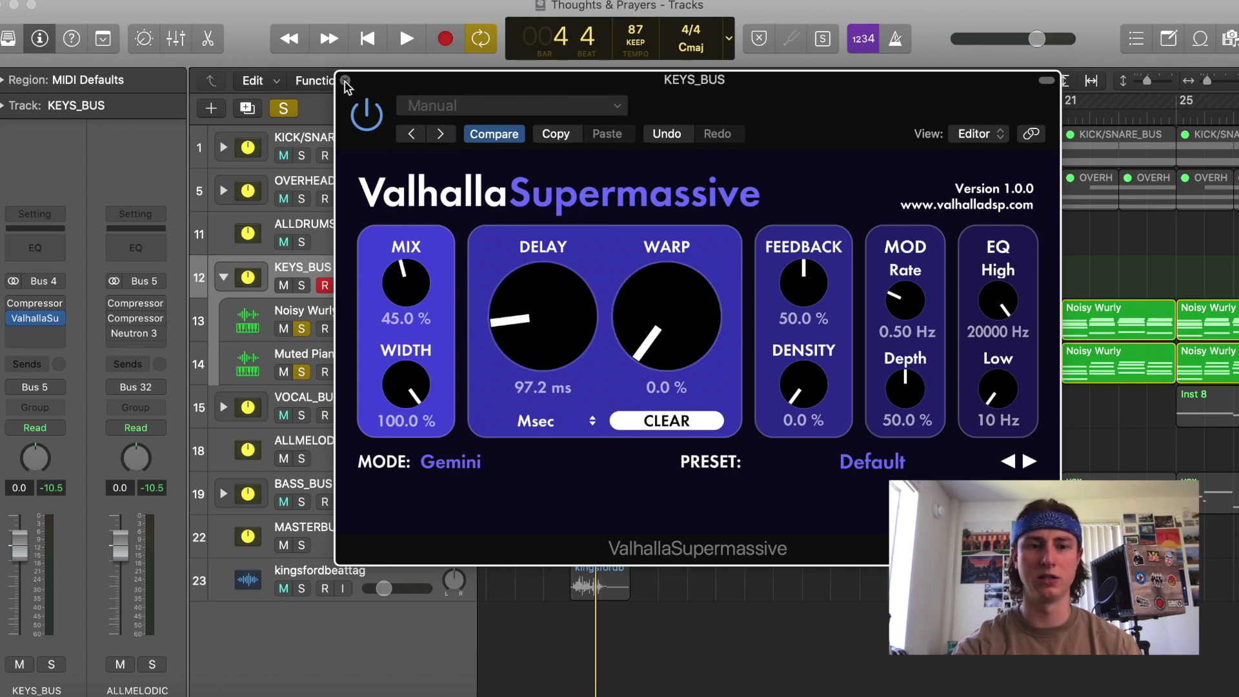
drag(668, 316, 668, 301)
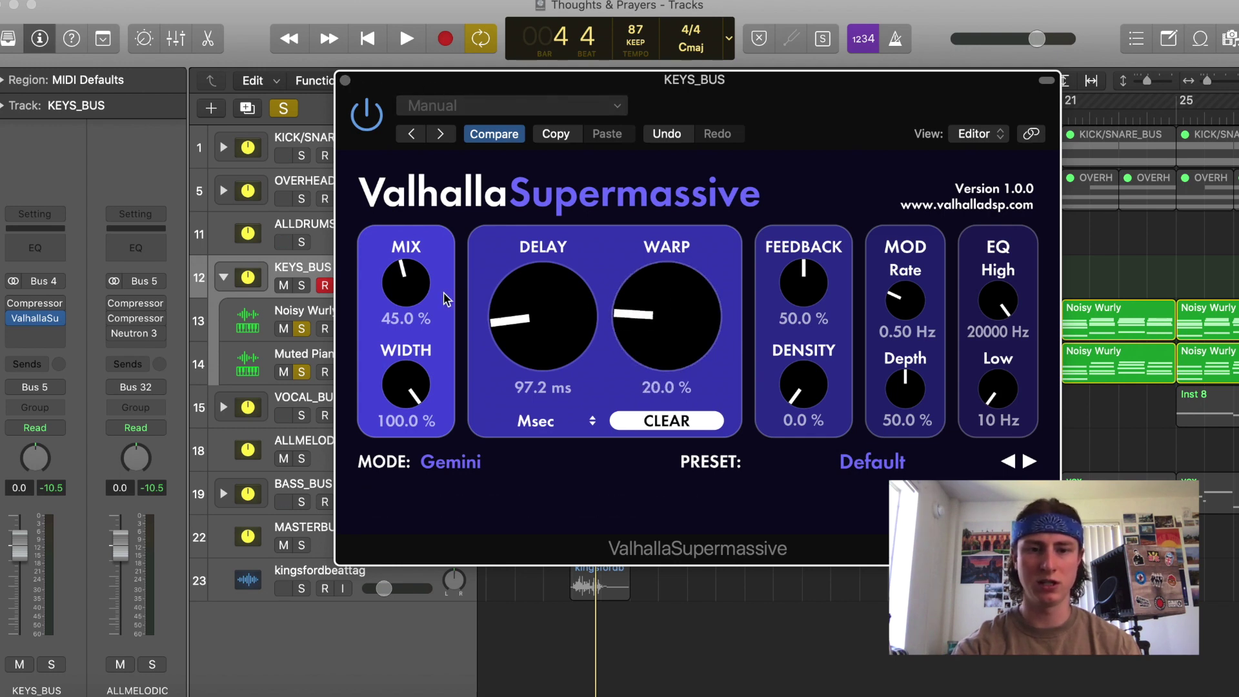
Settle Supermassive at 60 ms delay, 37.5% warp, about 53% mix and 18520 Hz high cut.
drag(408, 316, 414, 324)
drag(803, 284, 804, 304)
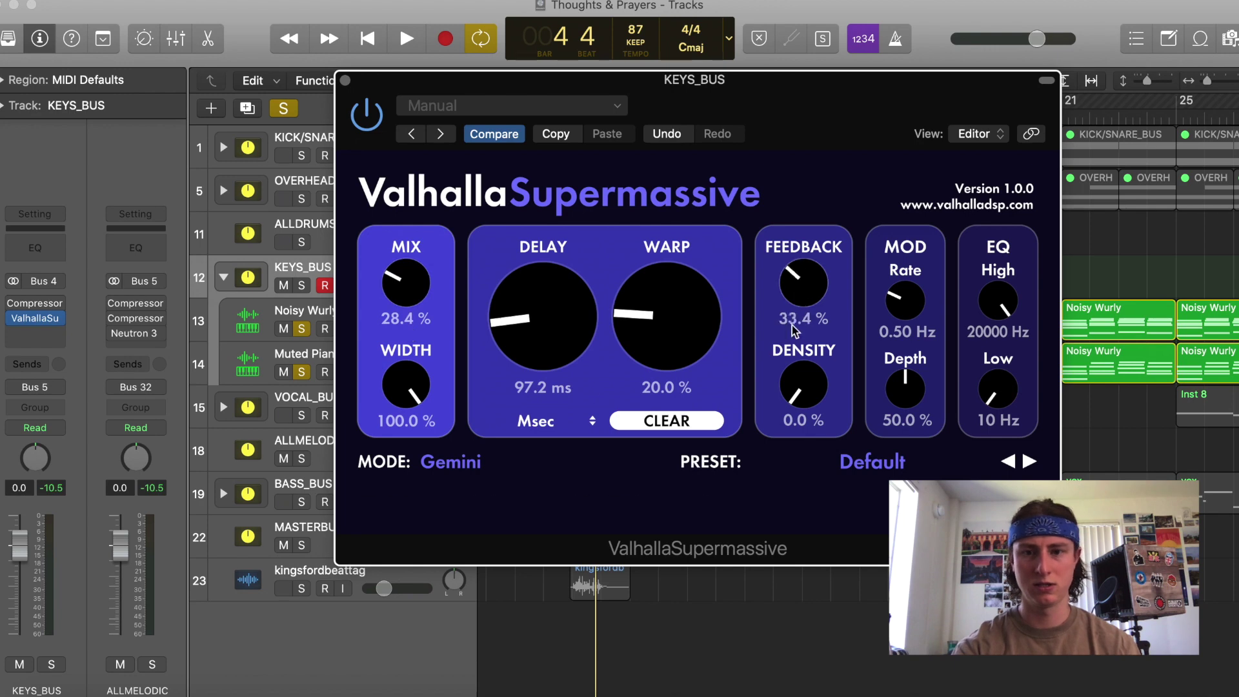
drag(998, 300, 998, 310)
drag(543, 316, 543, 329)
drag(666, 316, 667, 303)
click(346, 83)
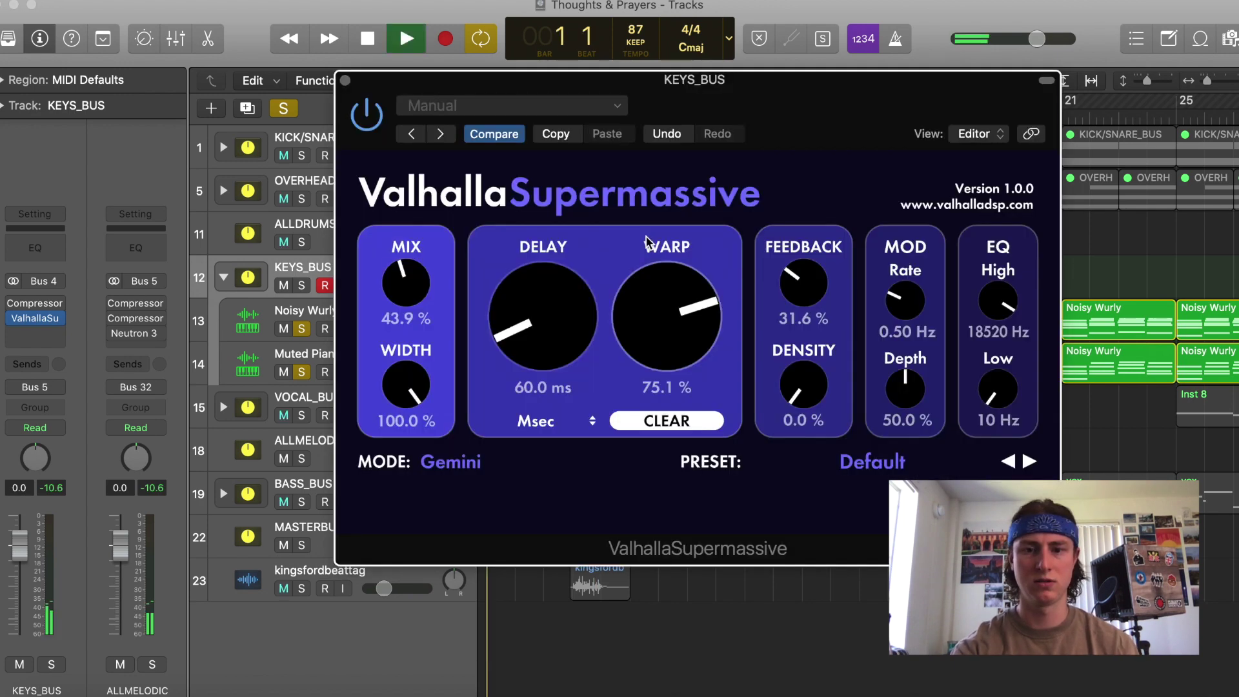
drag(648, 277, 643, 326)
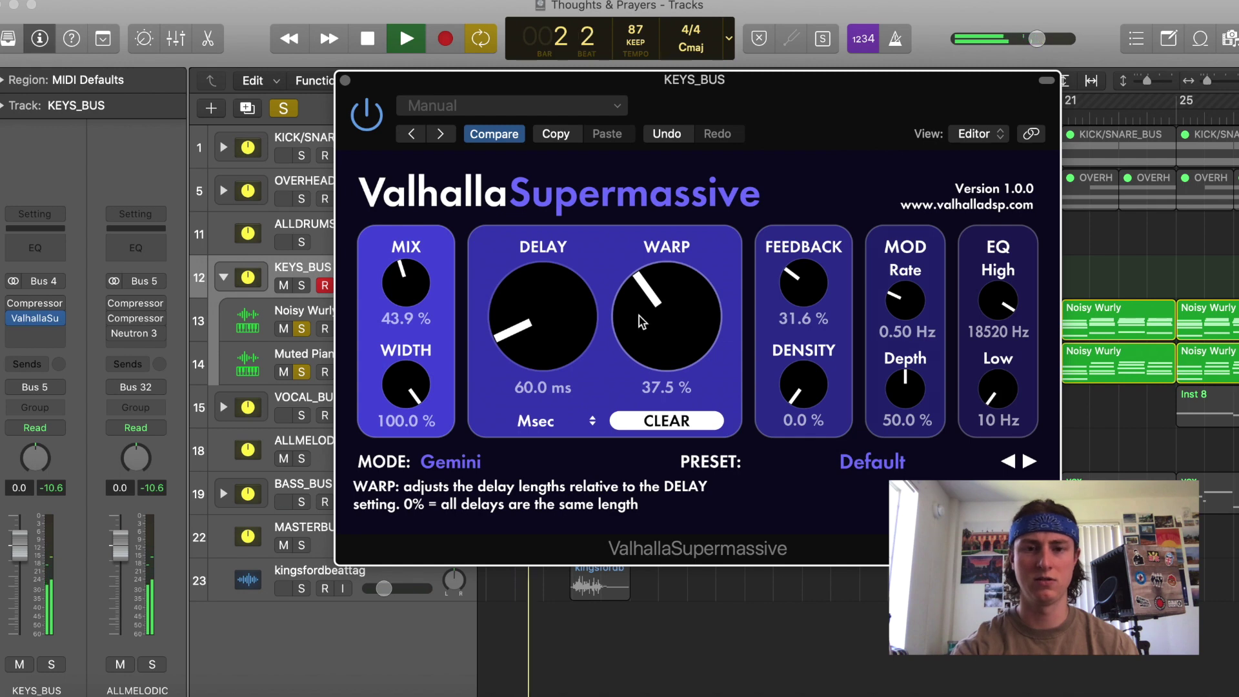
mouse_move(413, 287)
mouse_down()
mouse_move(419, 243)
mouse_move(419, 283)
mouse_up()
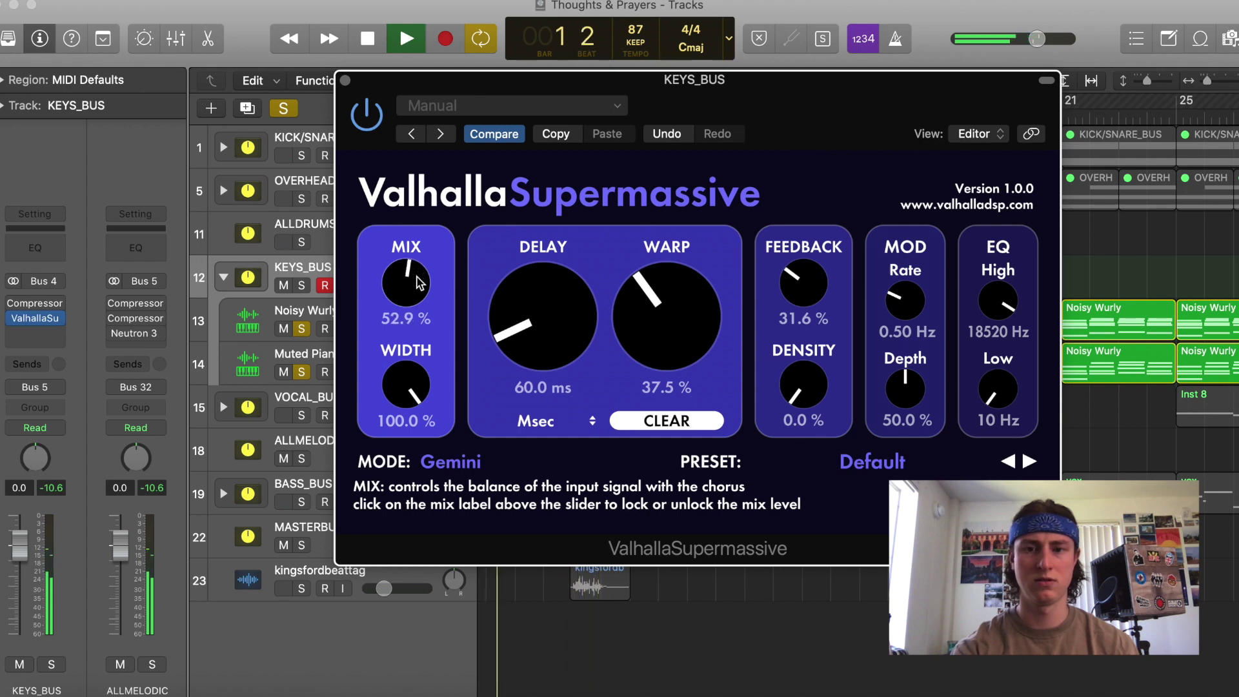
key(space)
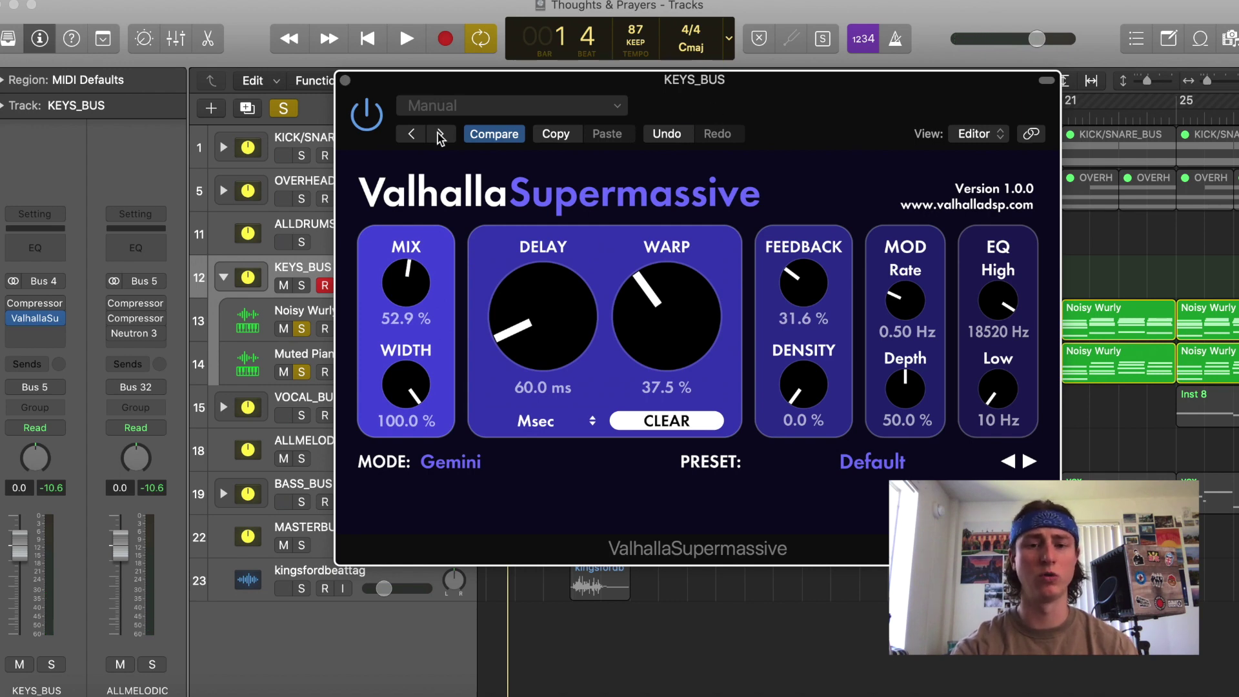
key(super+w)
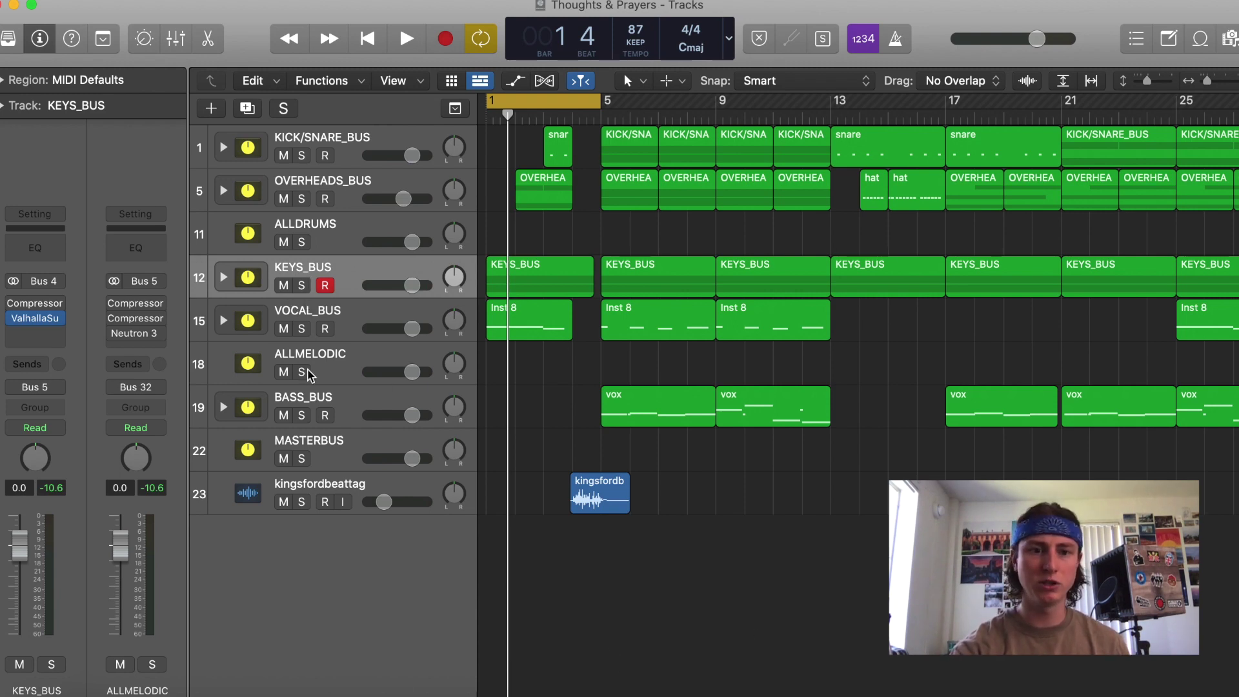
Select BASS_BUS, move the cycle range, and try MJUCjr's compression and time constant.
click(294, 404)
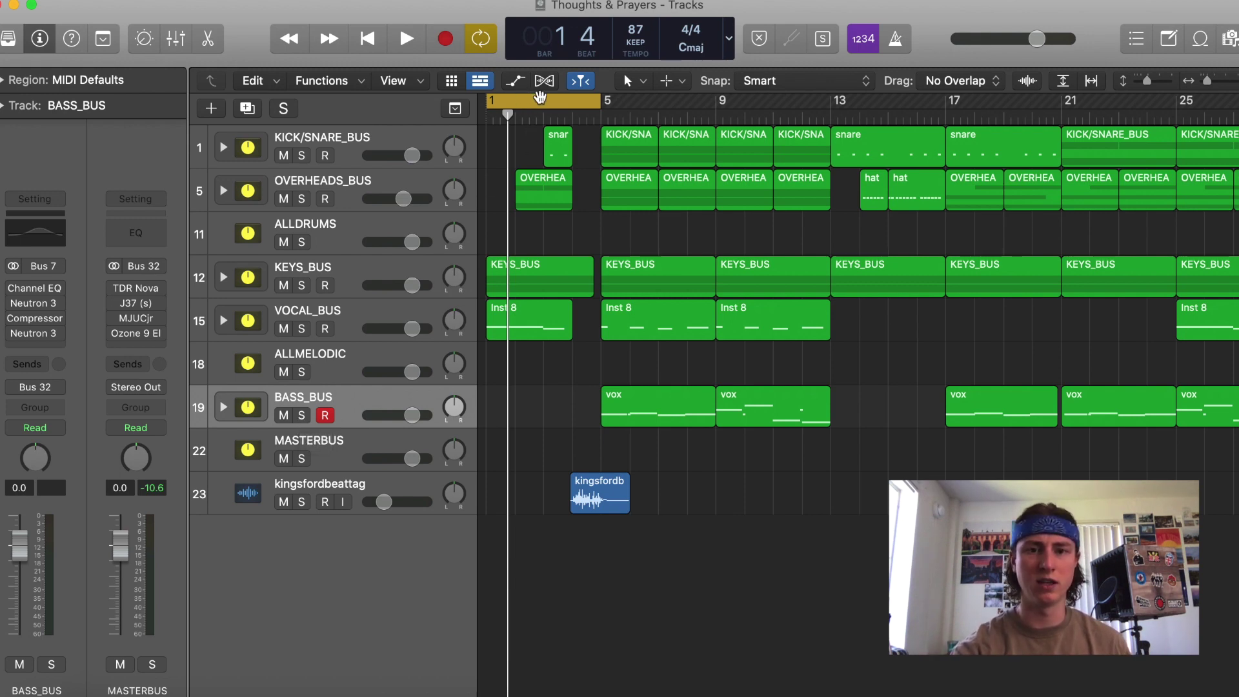
drag(522, 98, 648, 98)
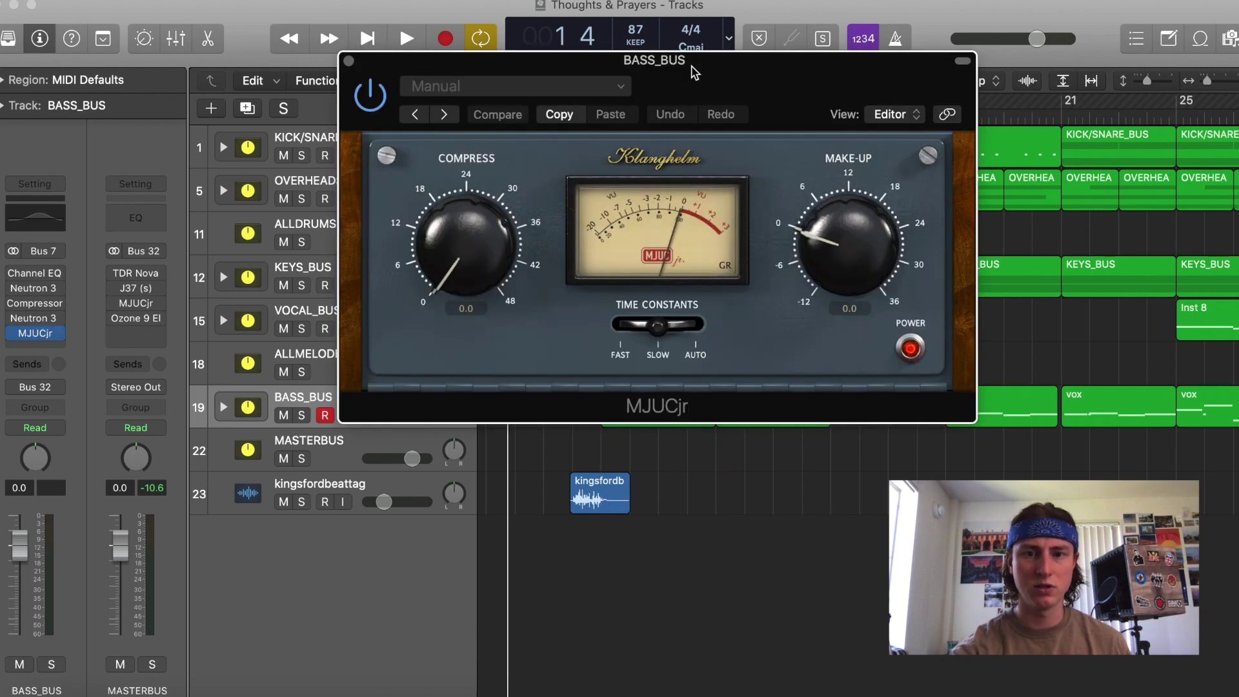
drag(695, 73, 723, 29)
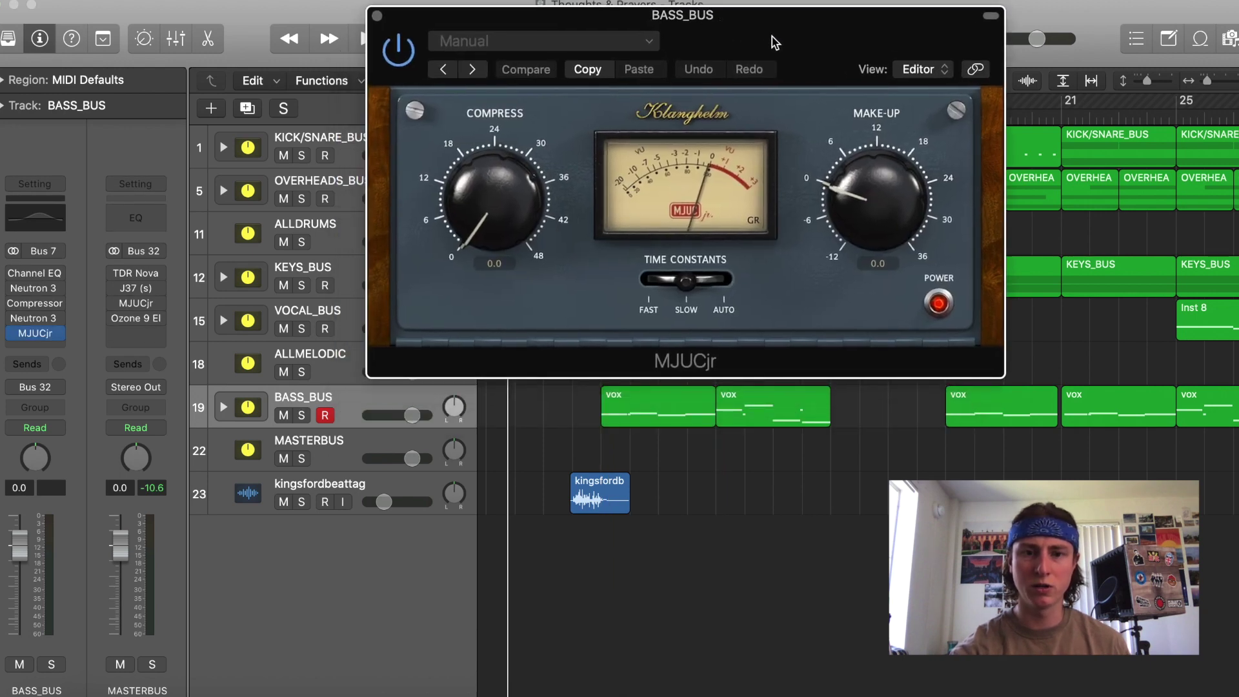
drag(565, 183, 893, 169)
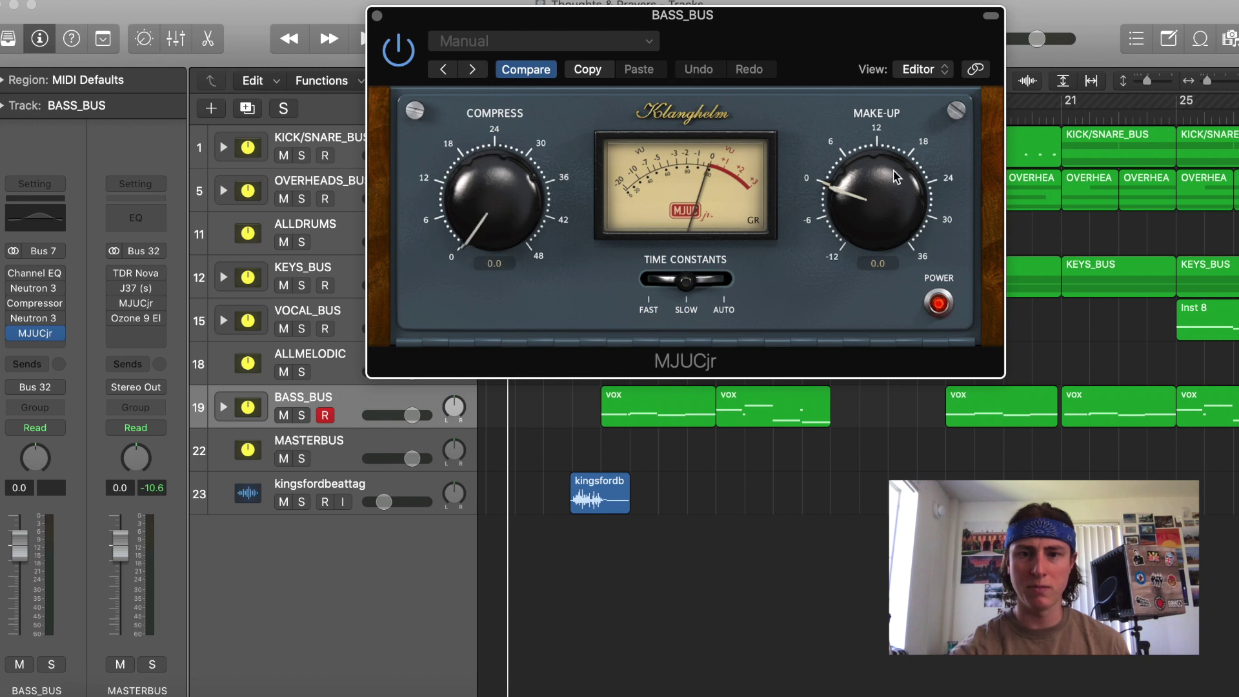
click(685, 289)
click(689, 289)
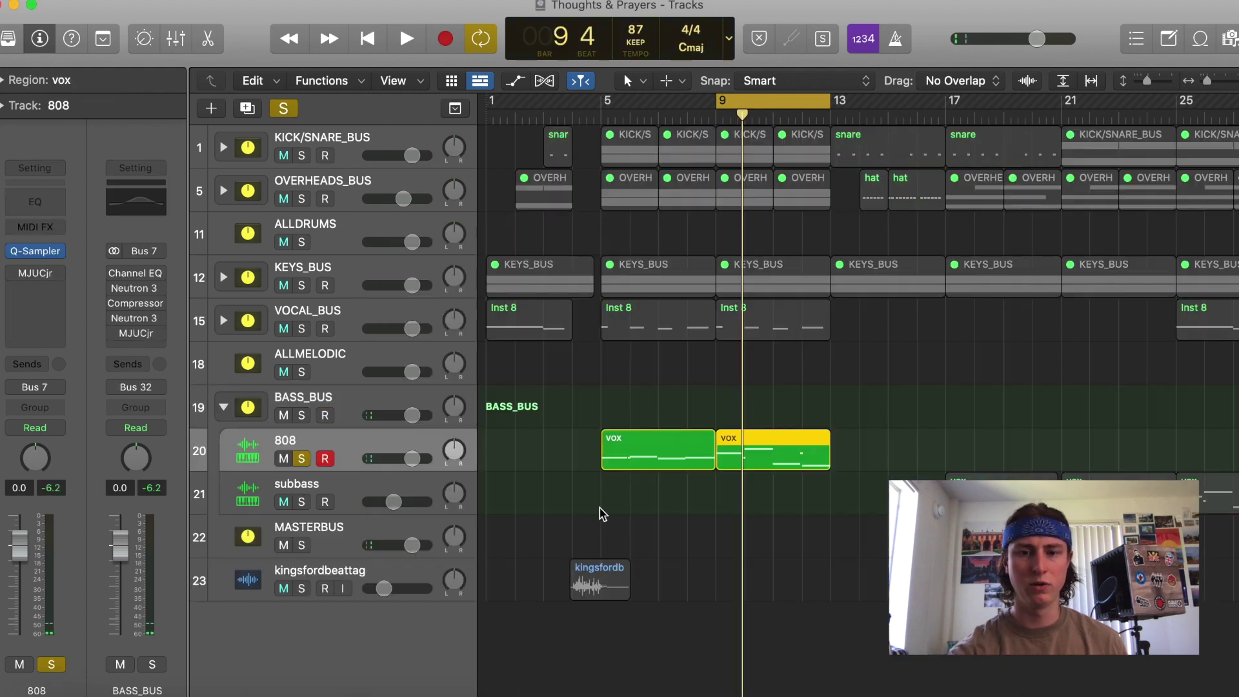
click(683, 573)
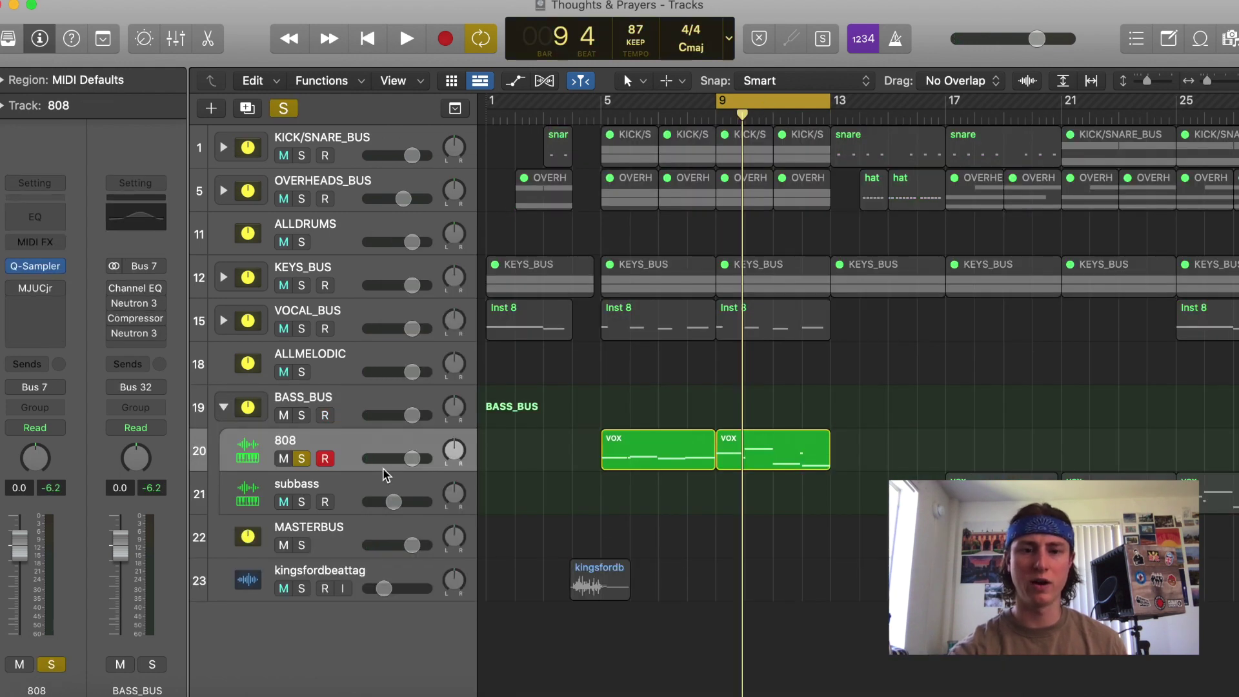
Audition the 808, then add an MJUCjr compressor to the 808 track.
key(space)
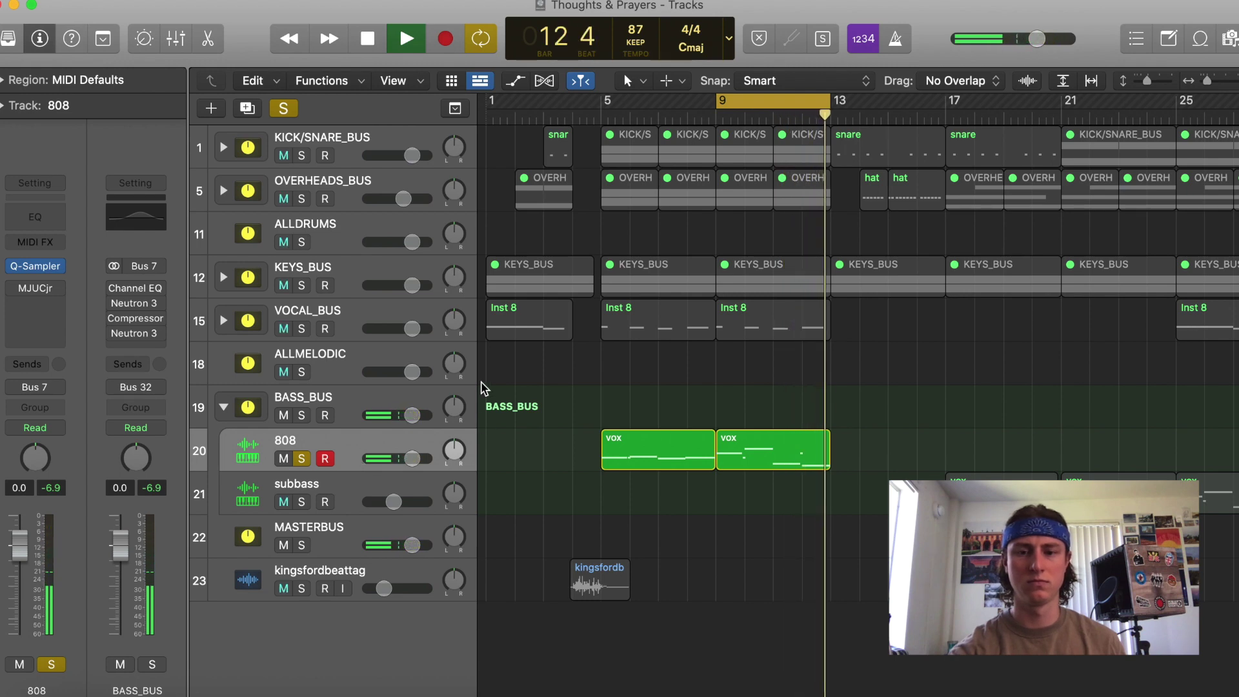
key(space)
click(36, 289)
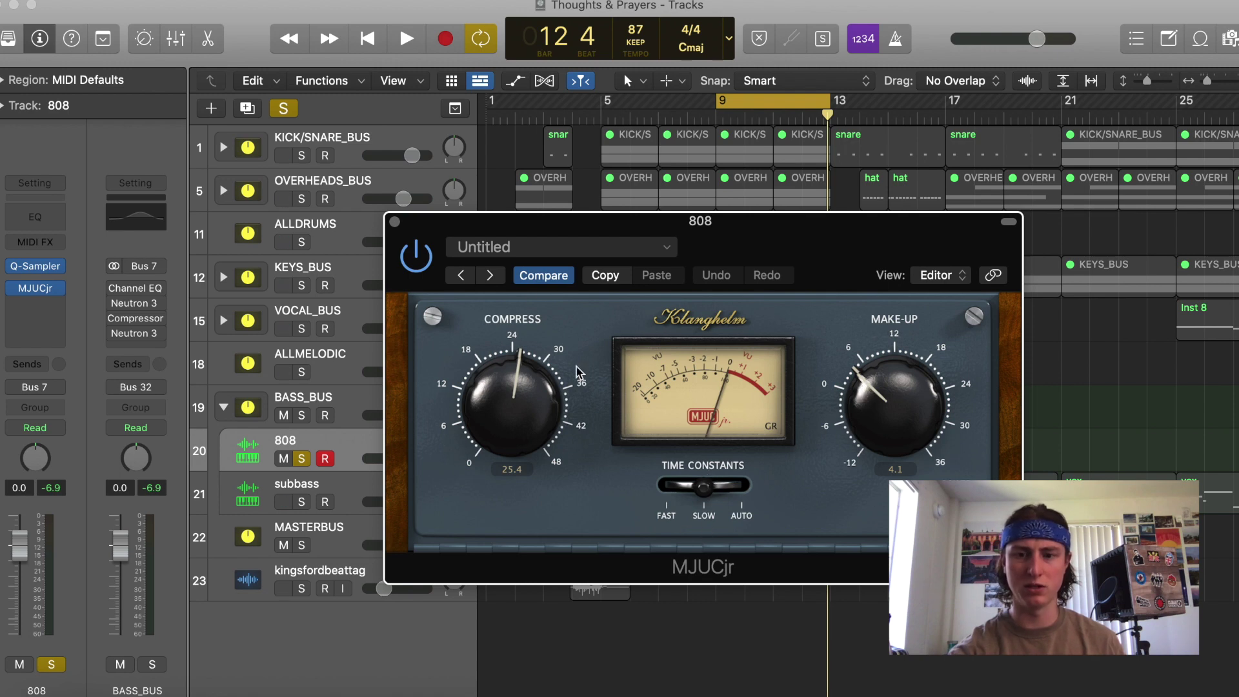
Play and stop the 808 to hear its MJUCjr compression.
key(space)
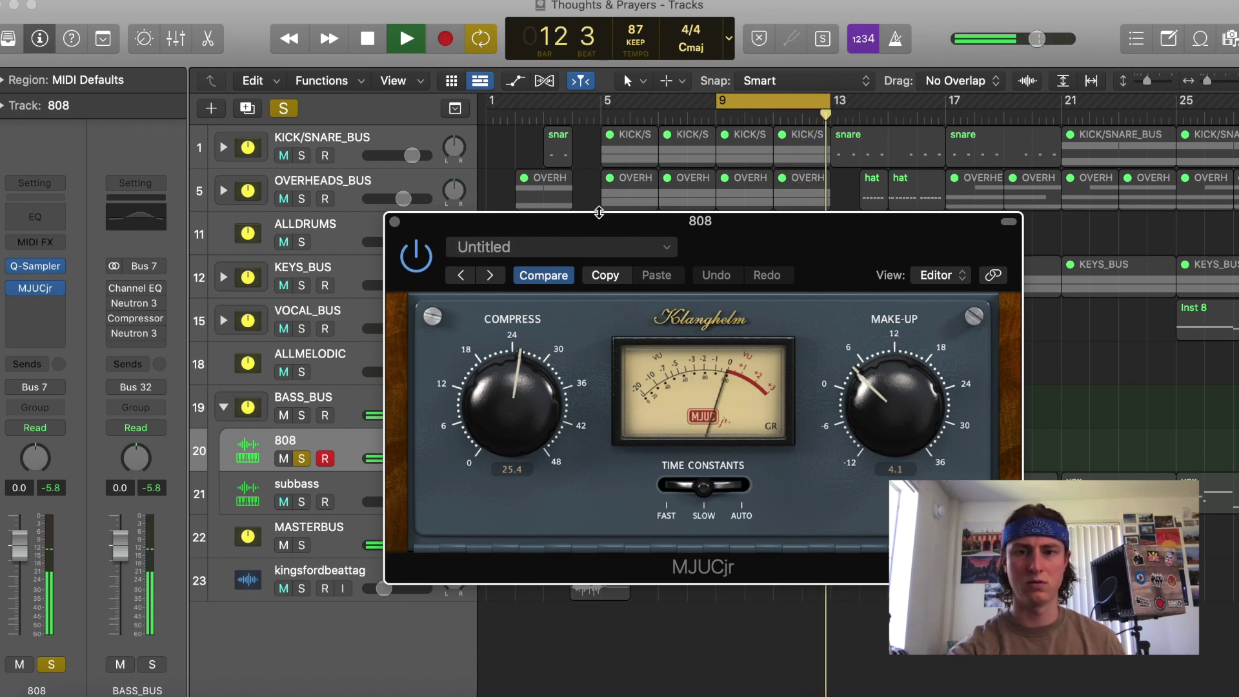
key(space)
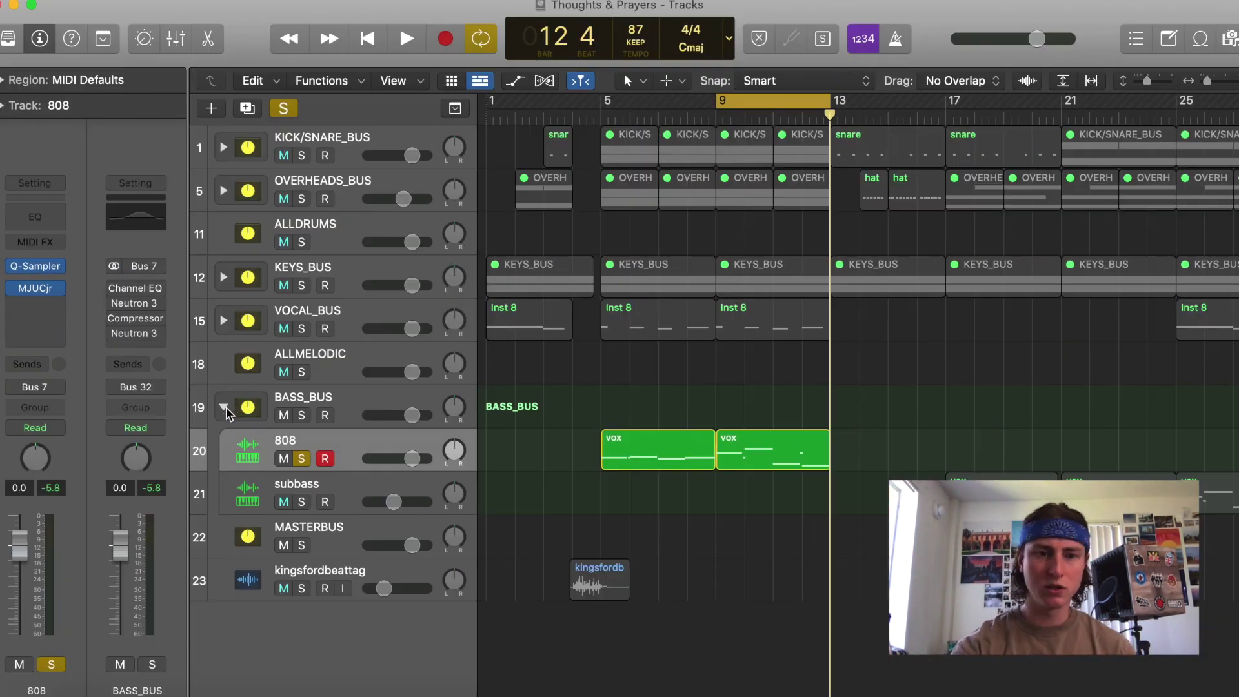
Collapse BASS_BUS and set VOCAL_BUS BitterSweet to Medium speed with a ~37.5 ms period.
click(224, 407)
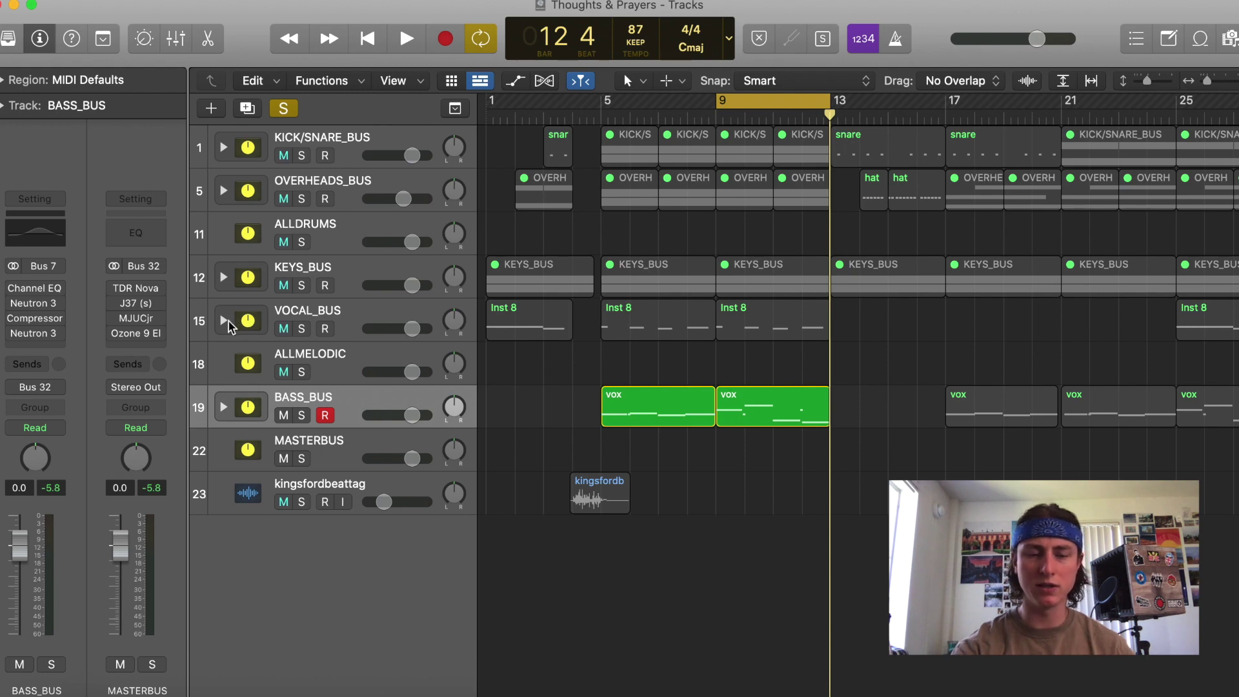
click(301, 329)
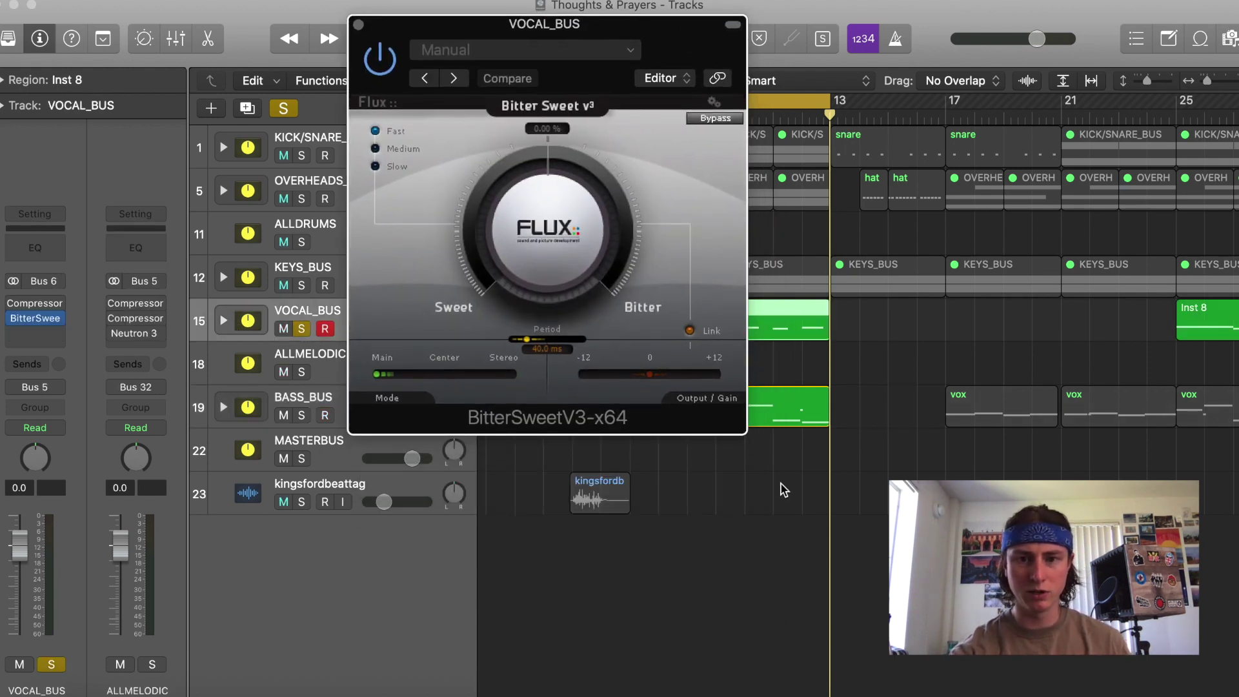
drag(541, 213, 506, 203)
drag(469, 287, 511, 179)
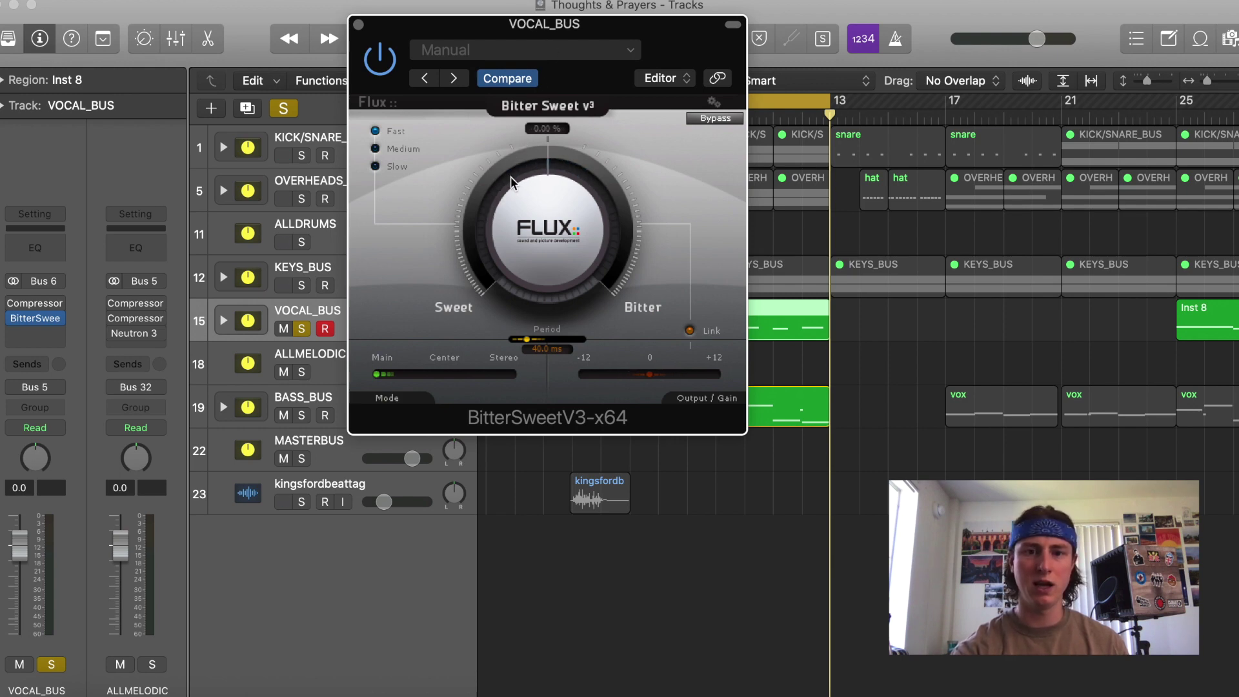
click(376, 149)
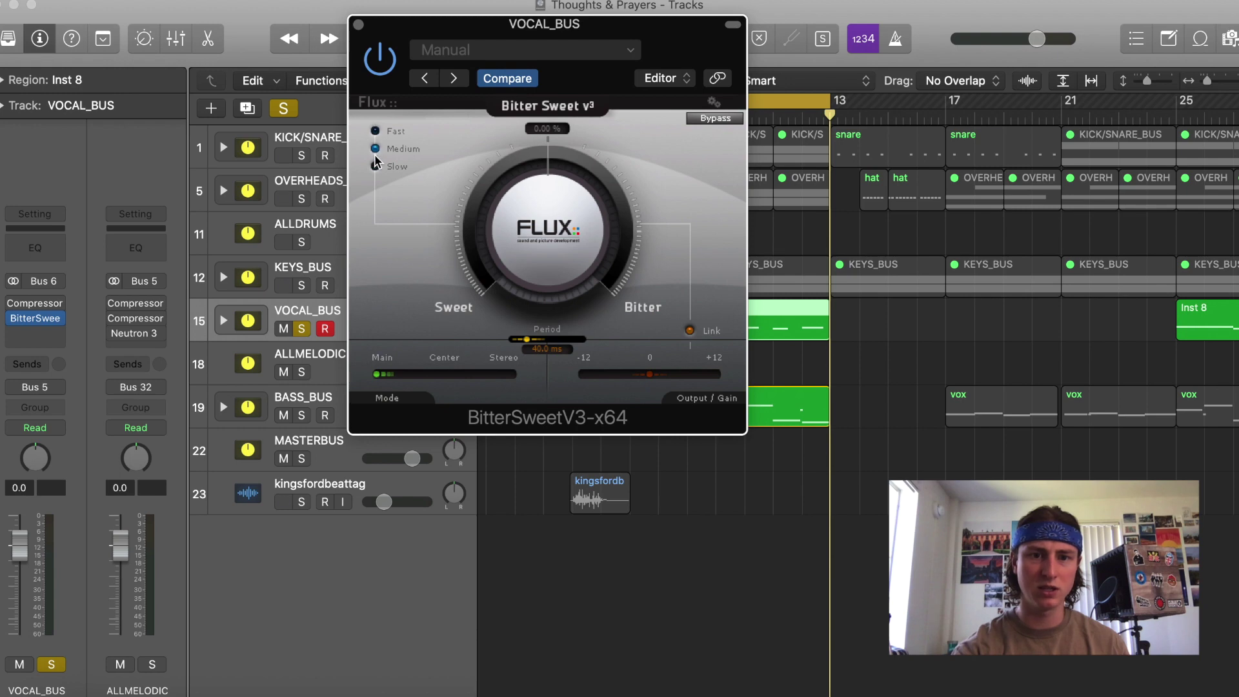
mouse_move(527, 340)
mouse_down()
mouse_move(544, 344)
mouse_move(527, 358)
mouse_move(523, 348)
mouse_up()
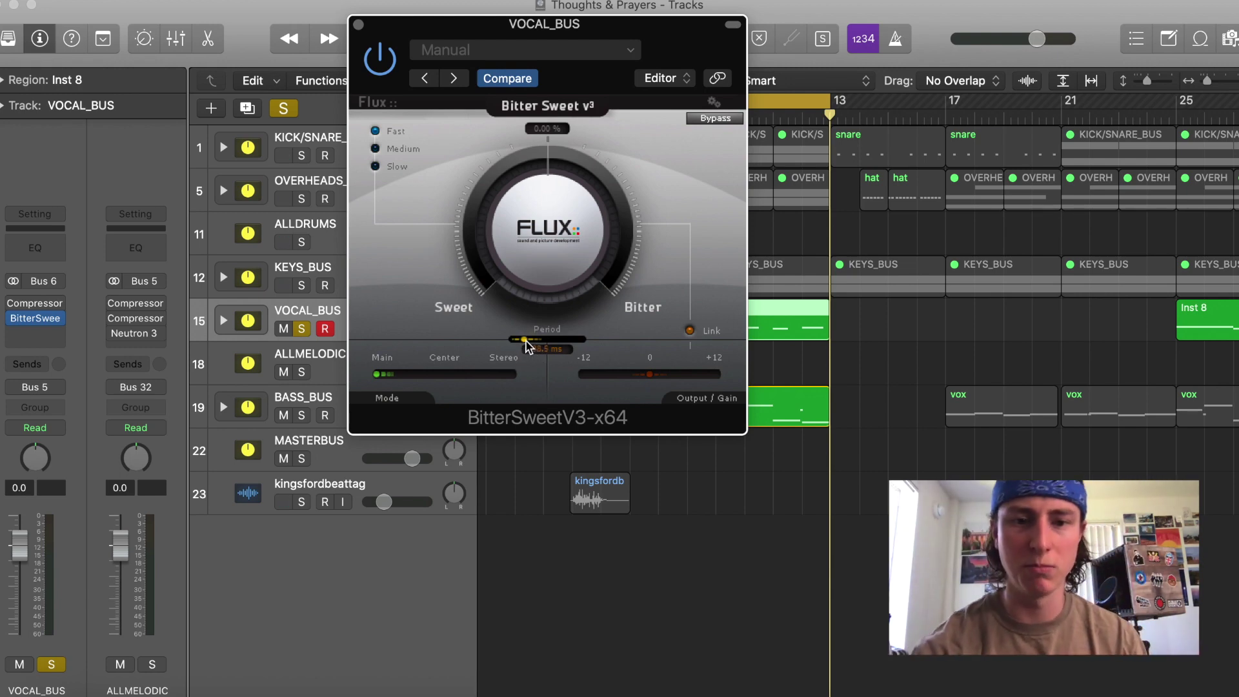
drag(525, 338, 527, 346)
Close BitterSweet, expand VOCAL_BUS to show its two vox tracks, and listen briefly.
click(358, 26)
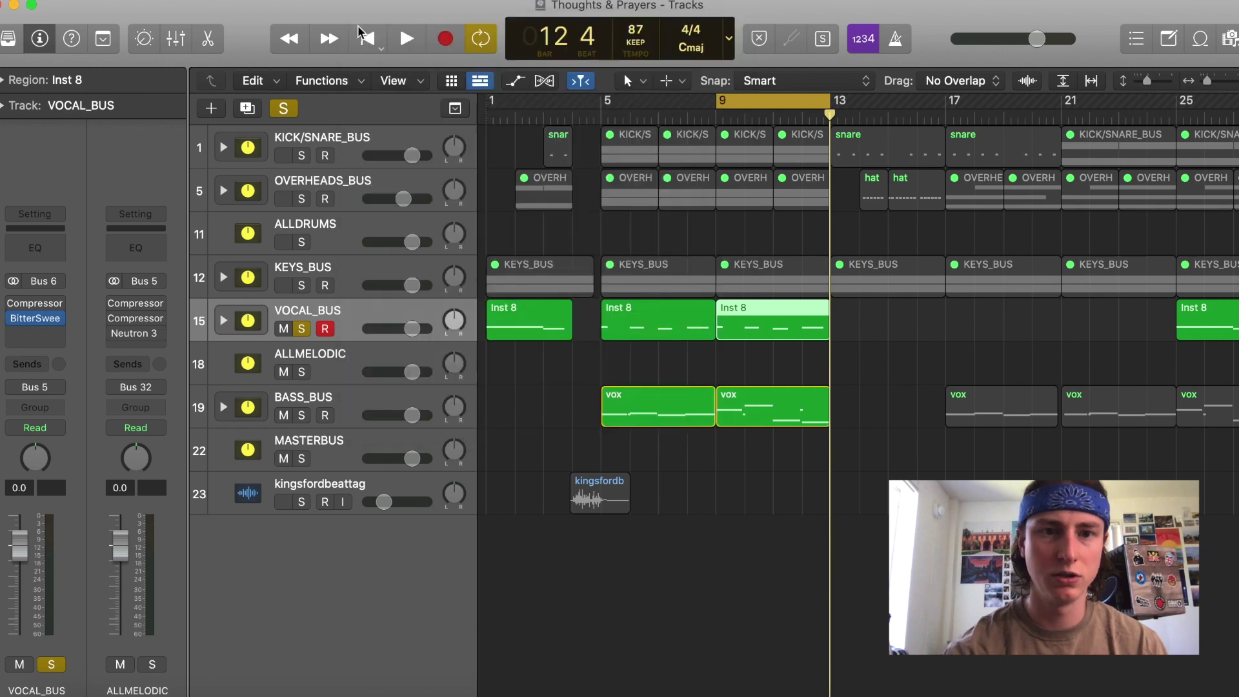
mouse_move(14, 327)
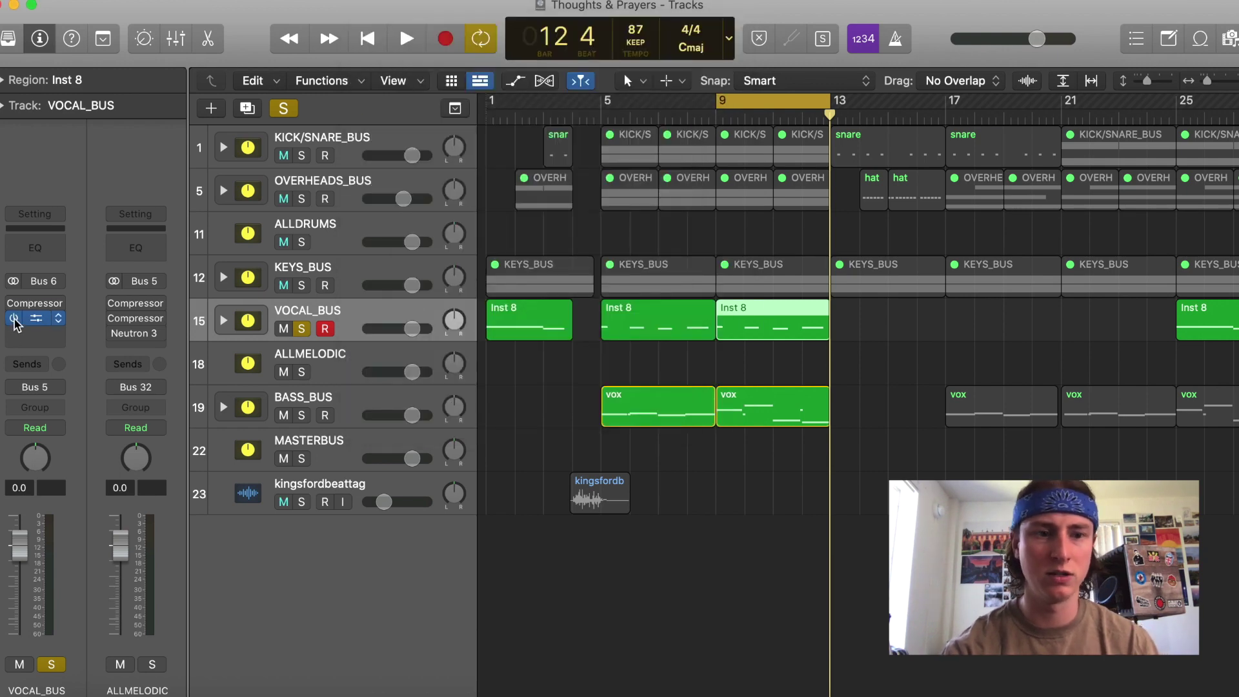
click(224, 321)
key(space)
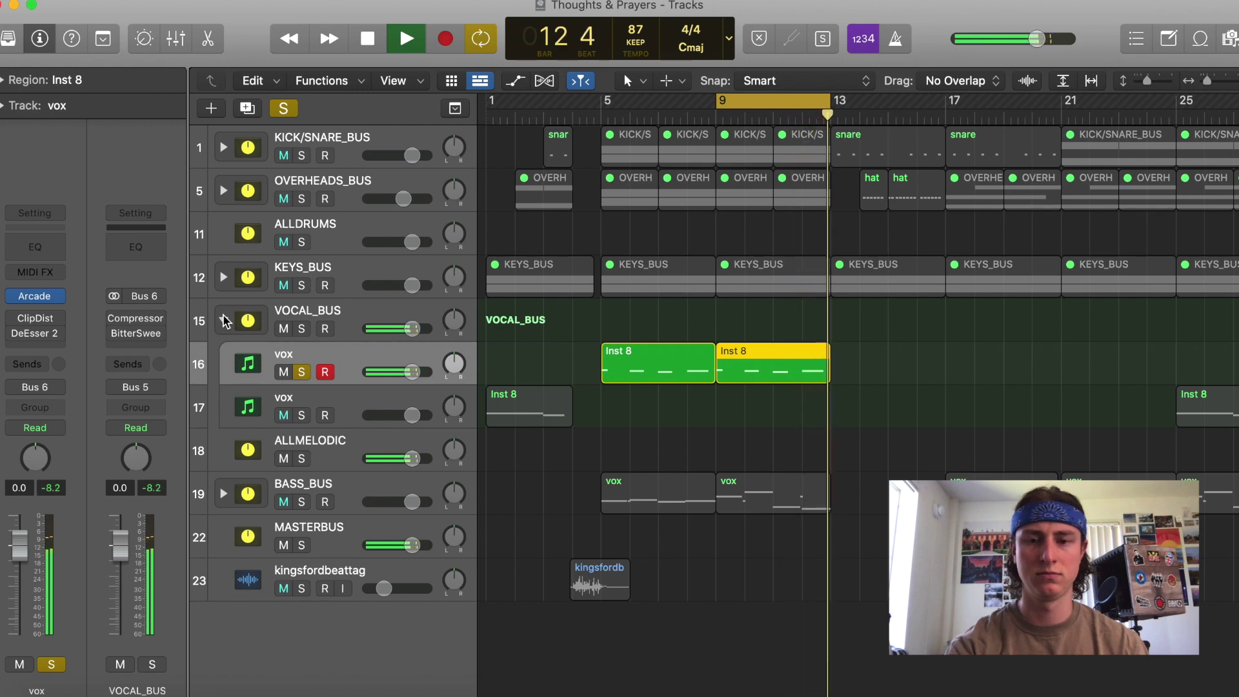
key(space)
Audition BitterSweet's Slow and Medium modes on VOCAL_BUS with the amount near -43% Sweet.
click(135, 333)
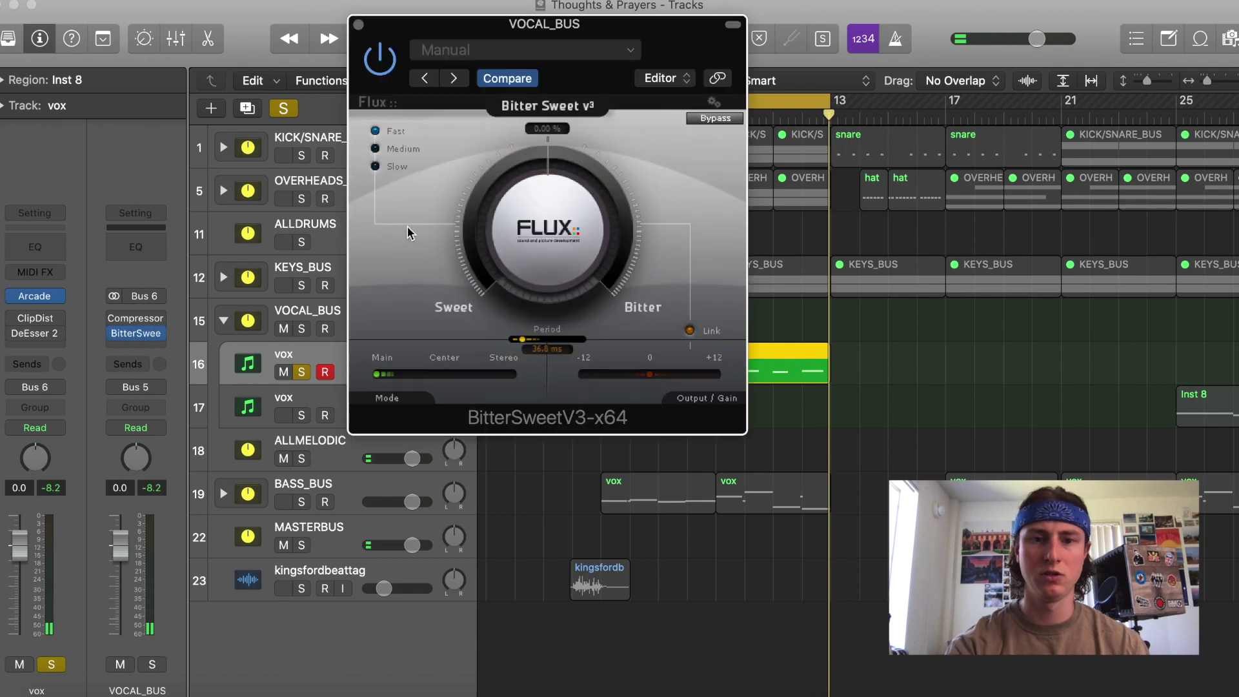
drag(548, 183, 487, 271)
click(383, 167)
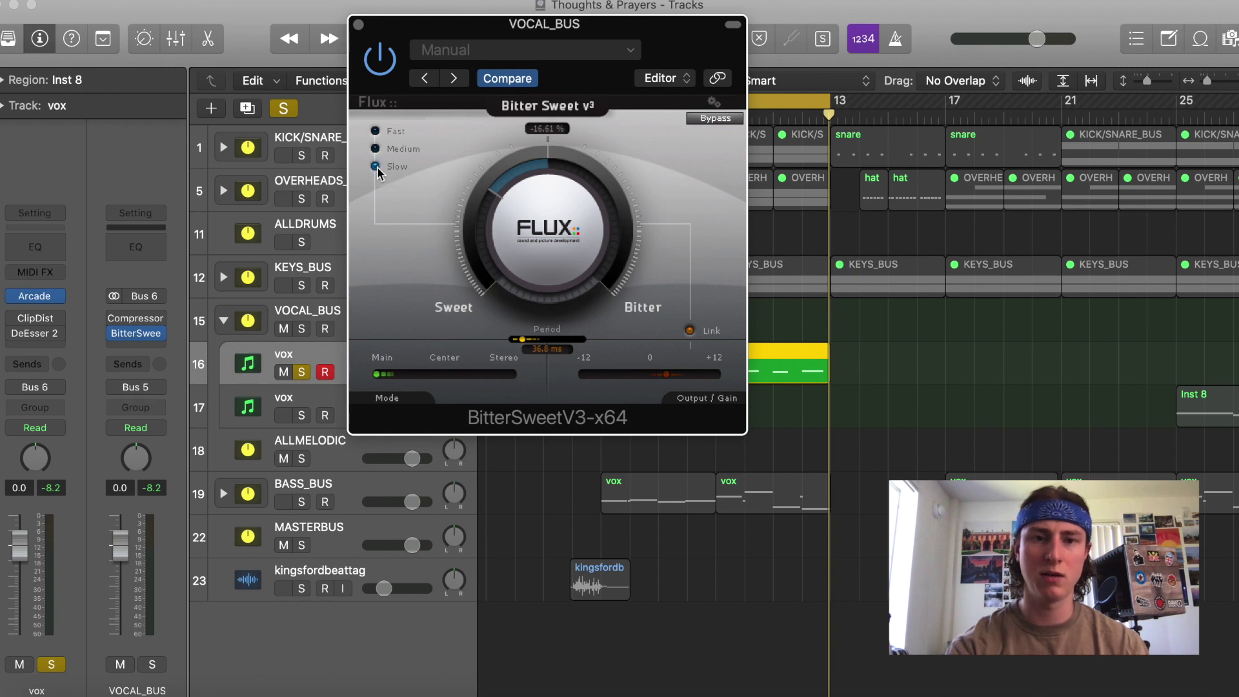
click(376, 151)
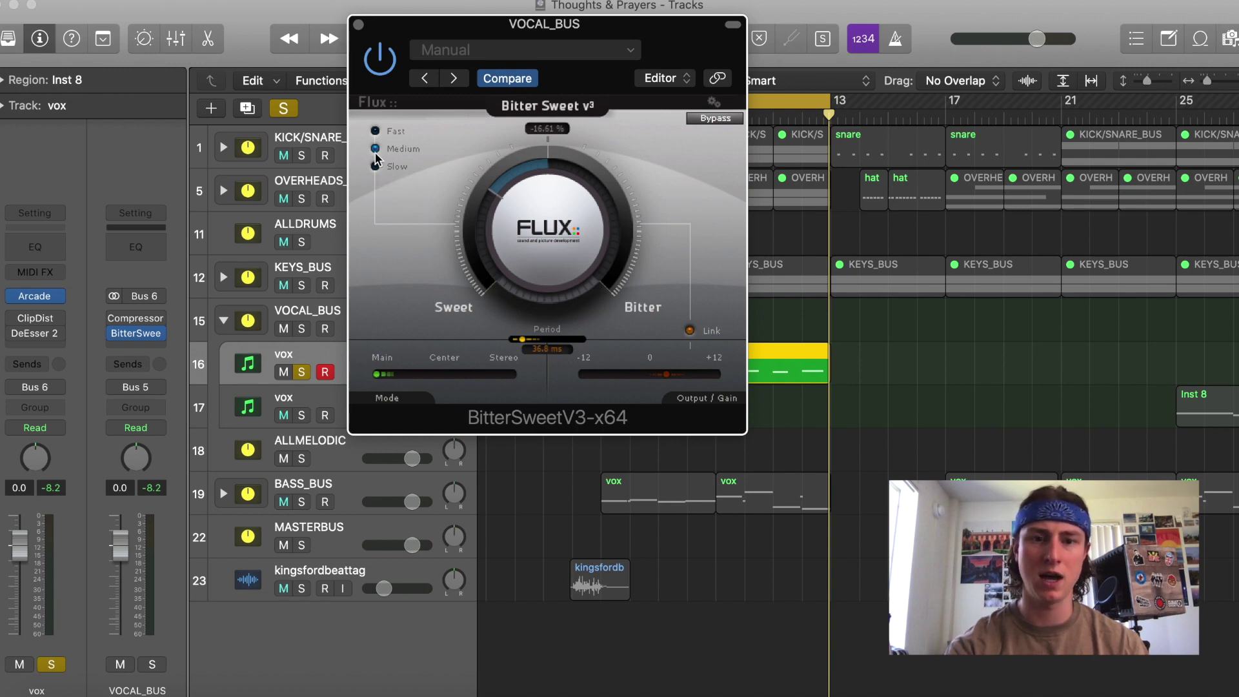
key(space)
drag(493, 270, 497, 268)
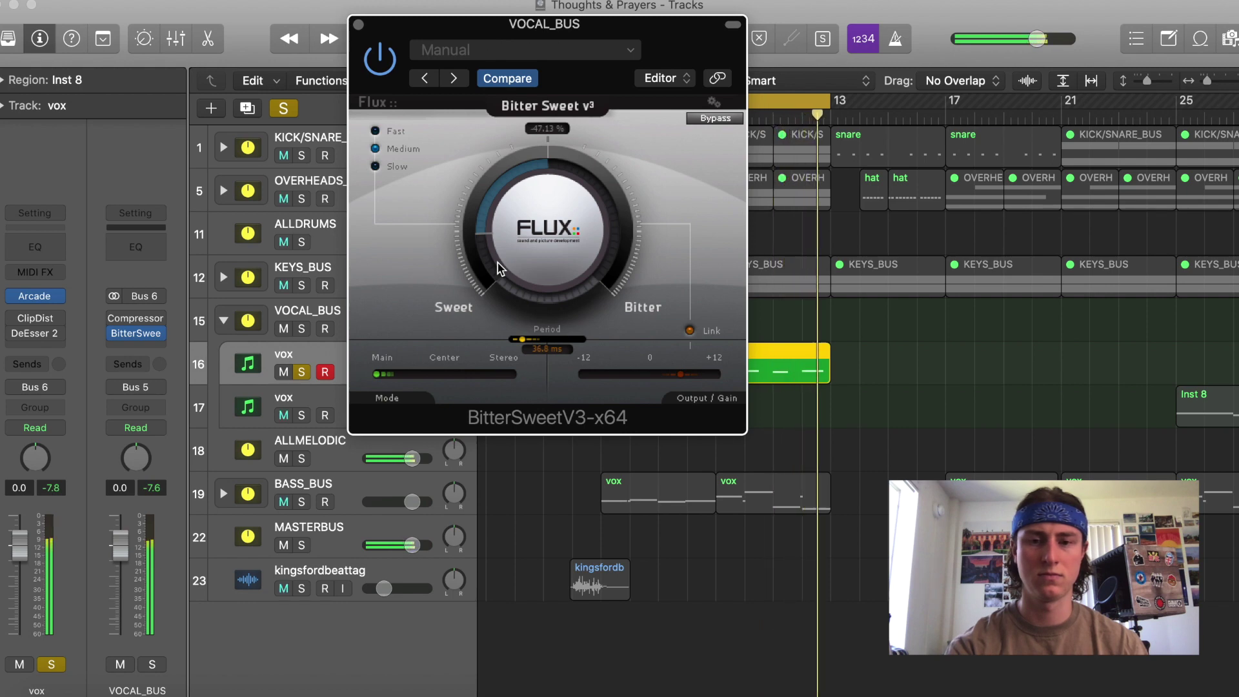
key(space)
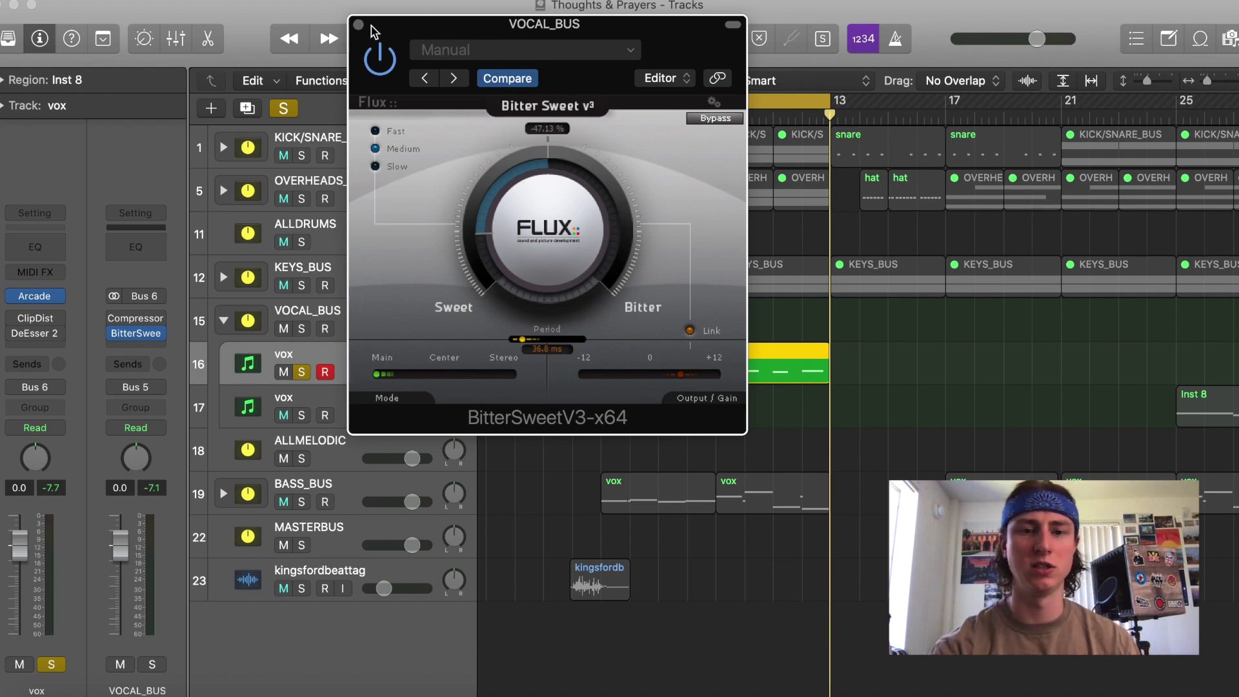
Switch BitterSweet to Fast mode and turn the amount to about 12% Bitter.
drag(667, 46, 683, 26)
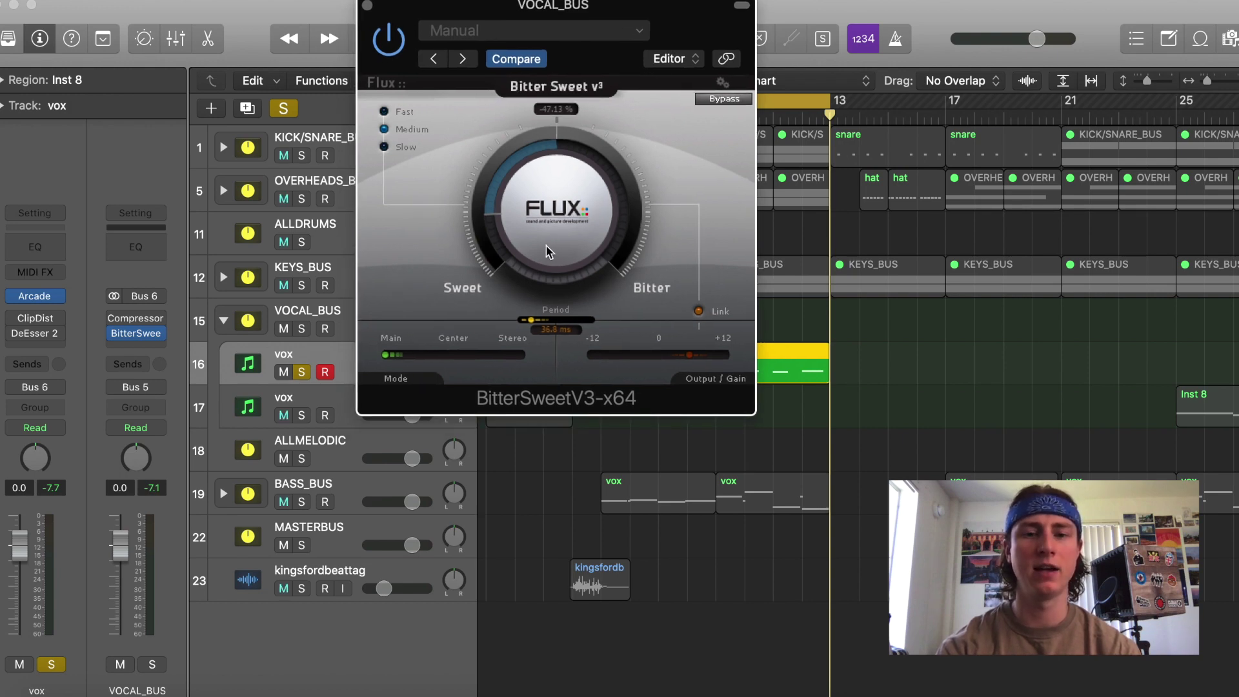
drag(541, 243, 470, 98)
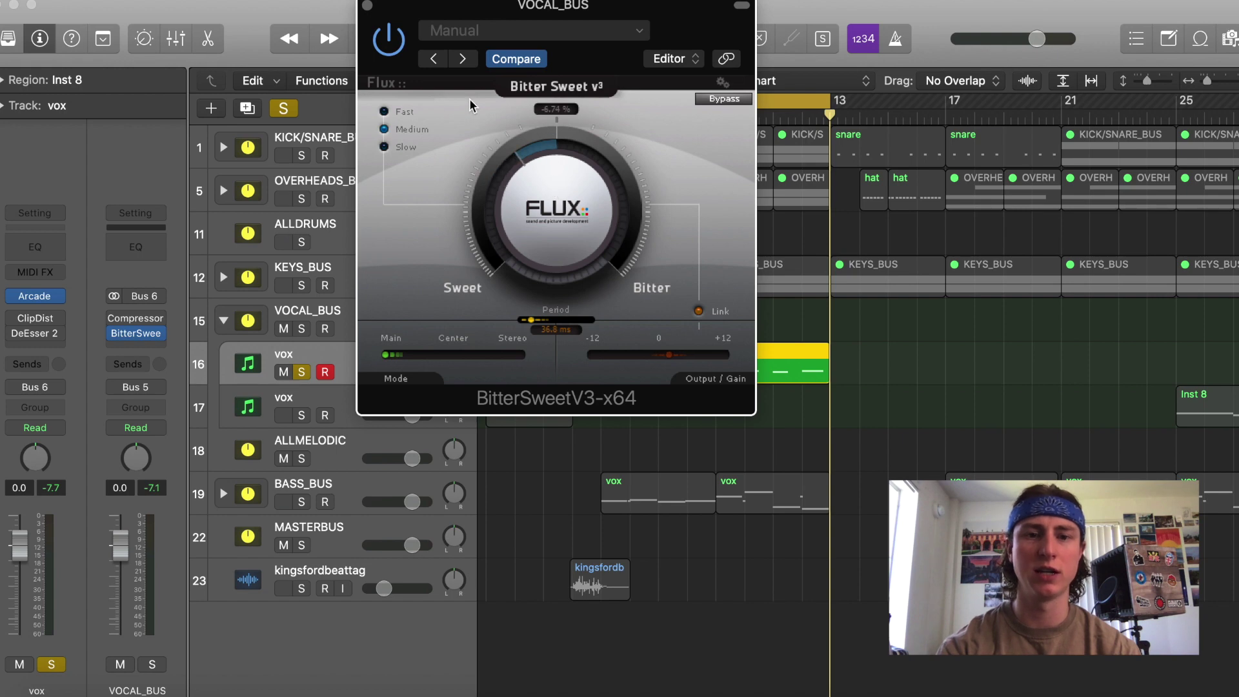
click(384, 111)
drag(507, 155, 642, 26)
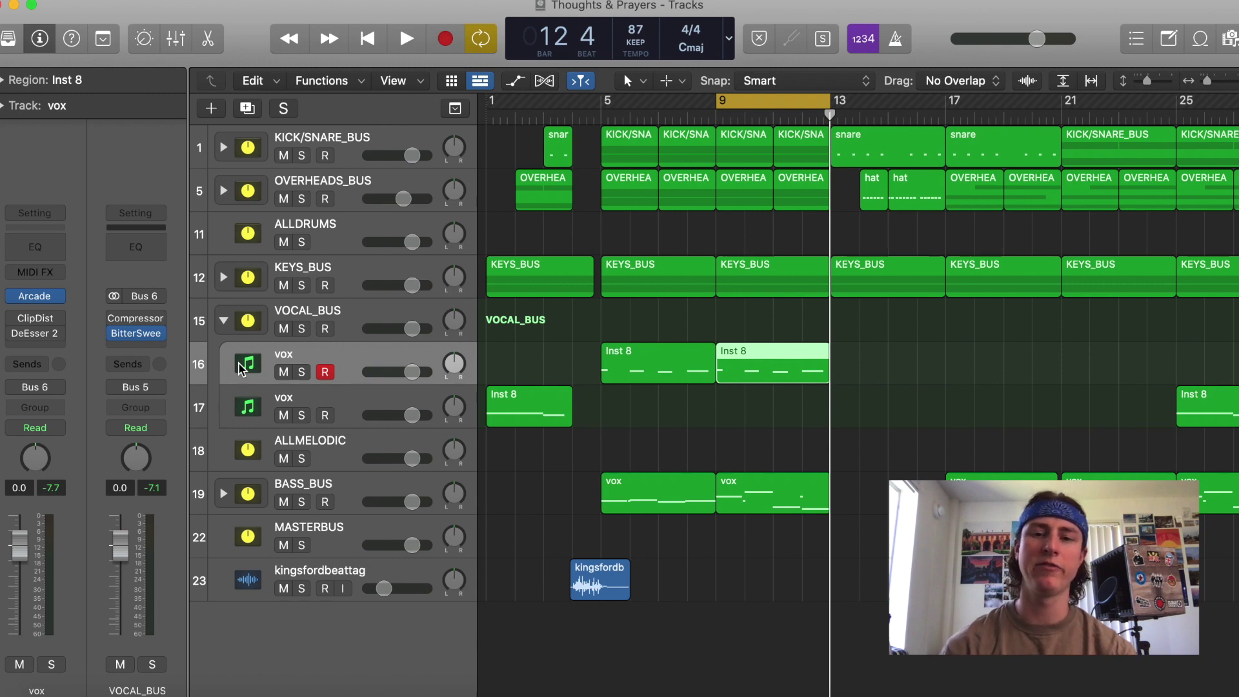
Insert the stereo Tokyo Dawn Labs TDR Nova in the slot below BitterSweet on VOCAL_BUS.
mouse_move(159, 337)
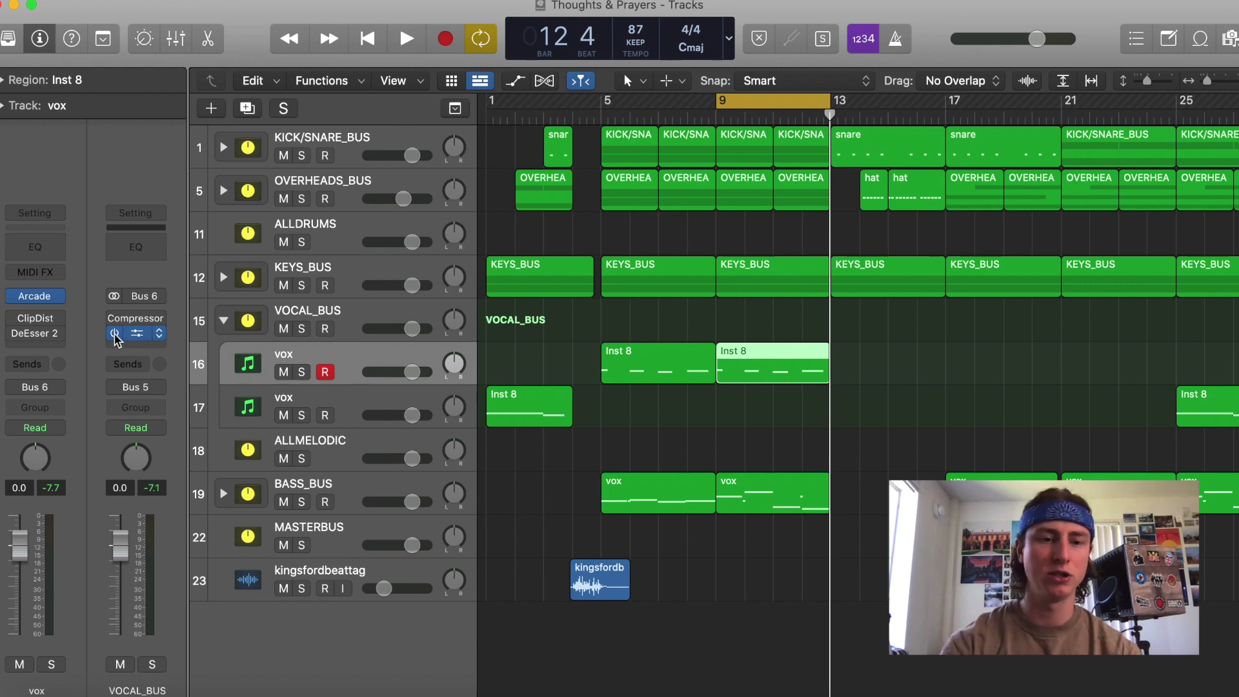
click(153, 338)
click(91, 270)
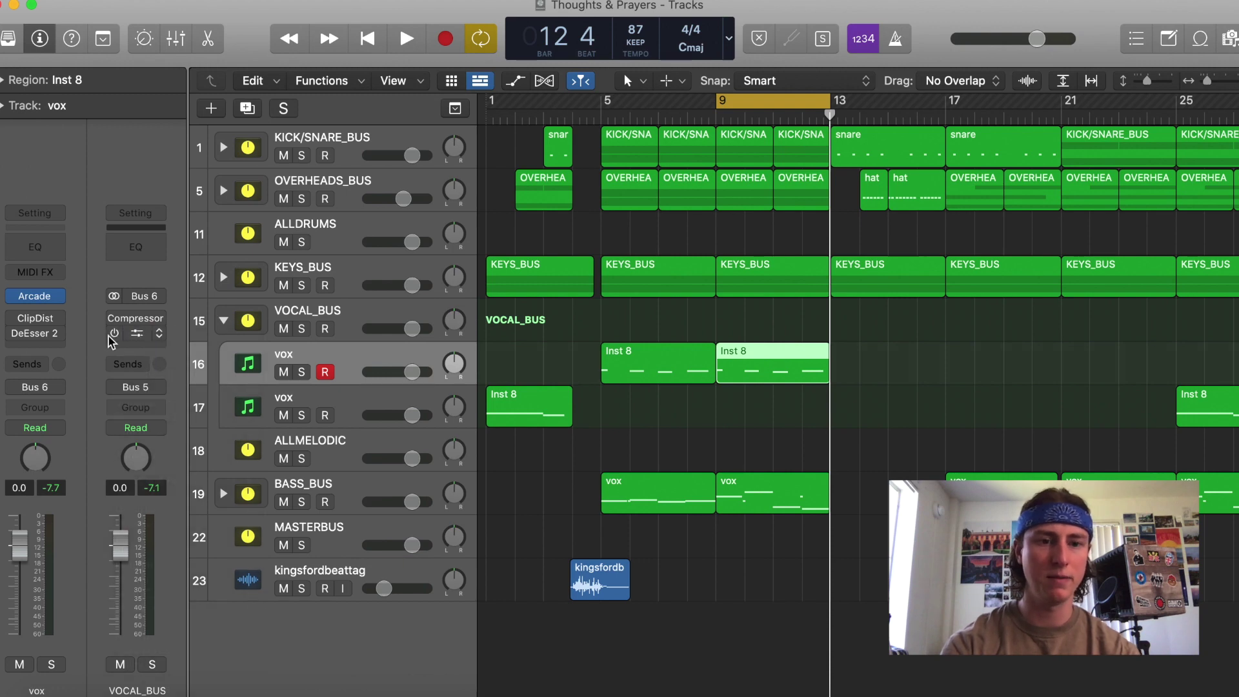
click(148, 350)
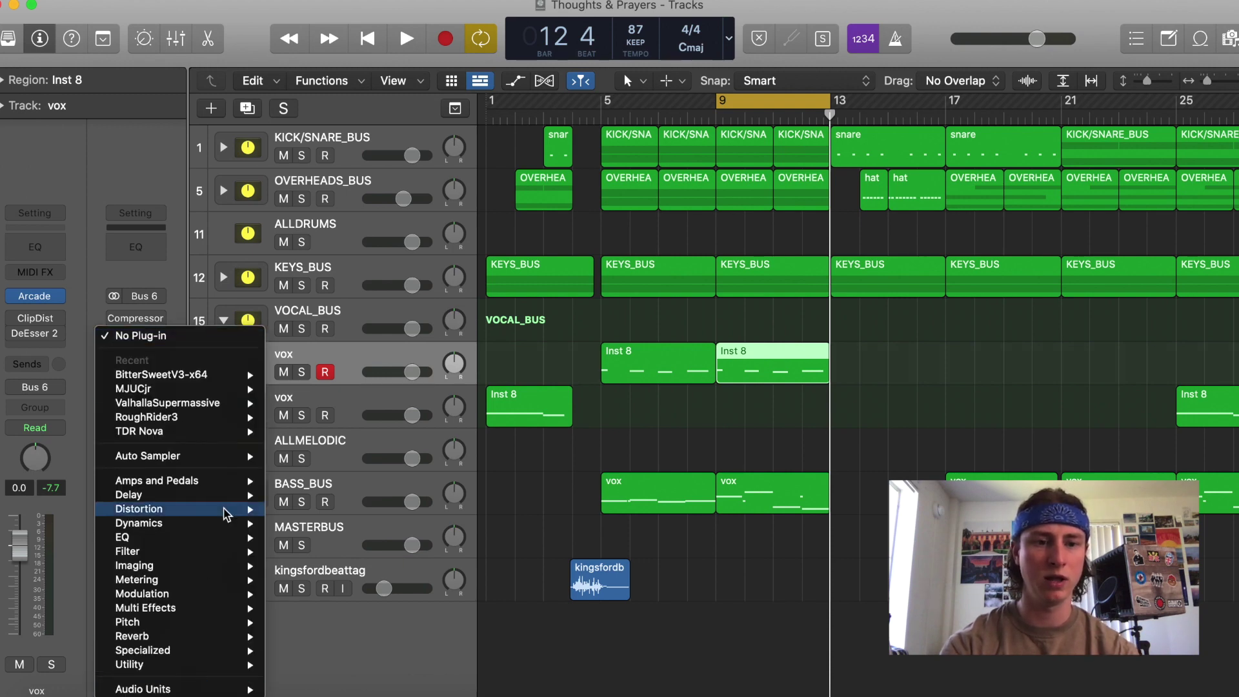
mouse_move(181, 689)
mouse_move(328, 647)
mouse_move(475, 646)
click(572, 647)
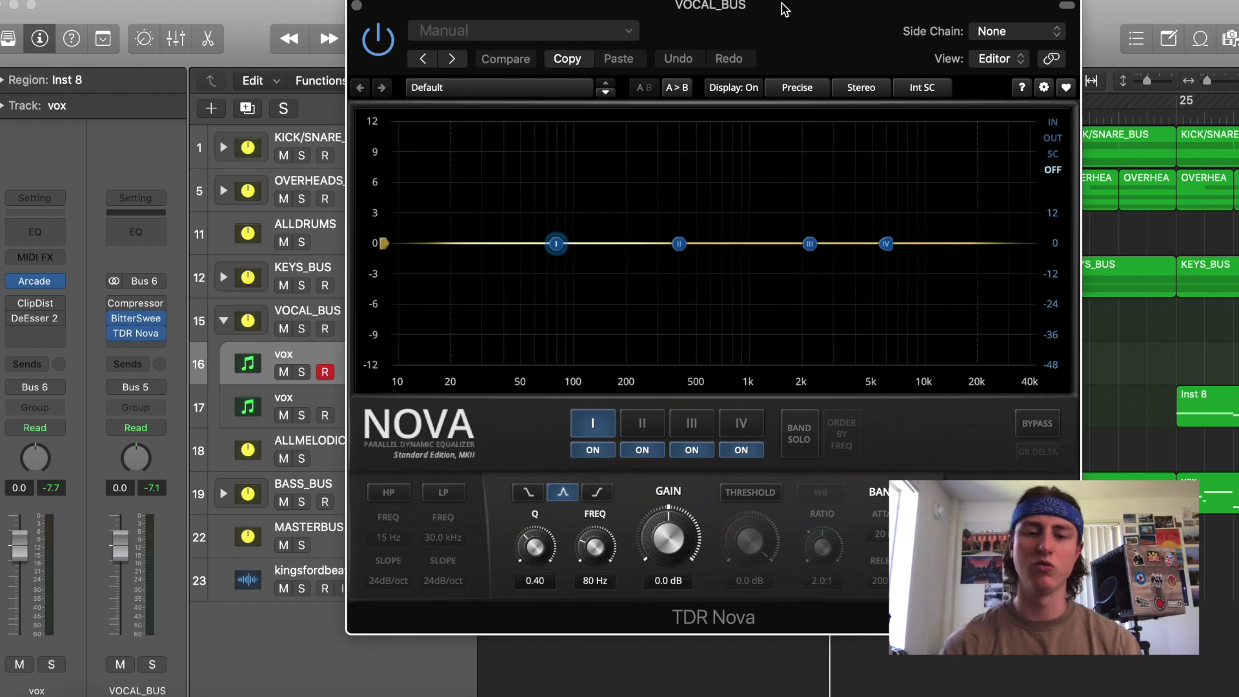
Make band IV a dynamic shelf, audition the soloed vox, set Q 1.60 and move it near 7.3 kHz.
click(886, 244)
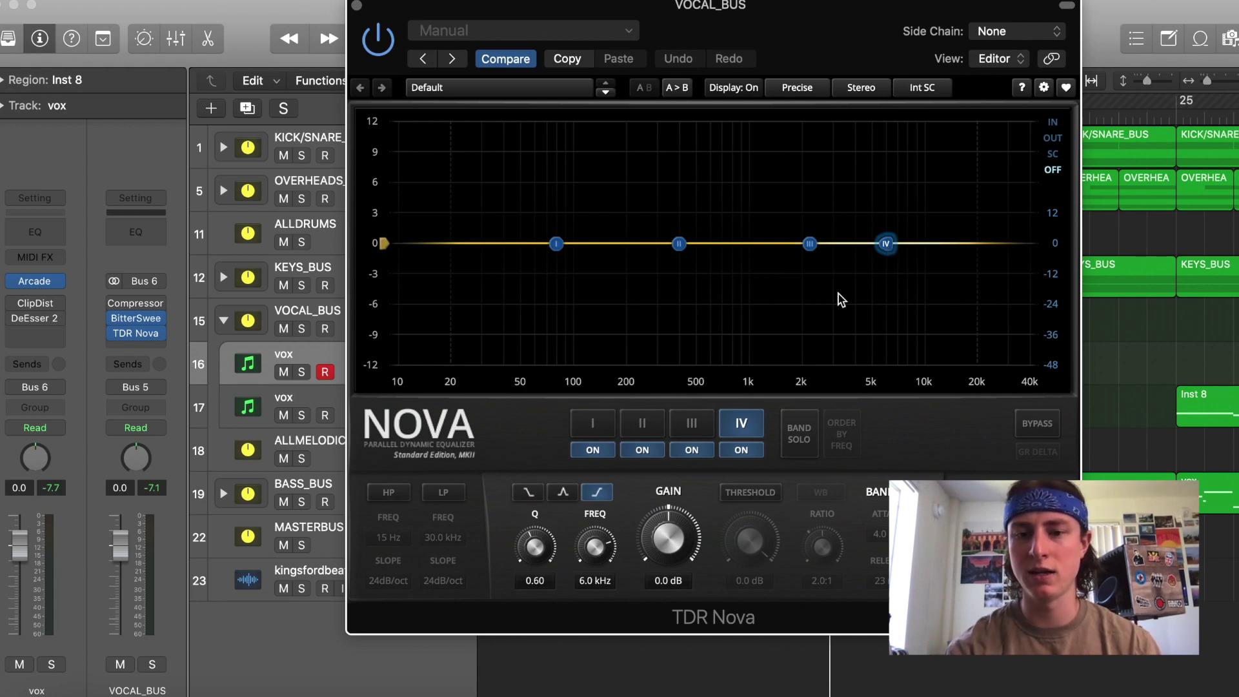
click(751, 494)
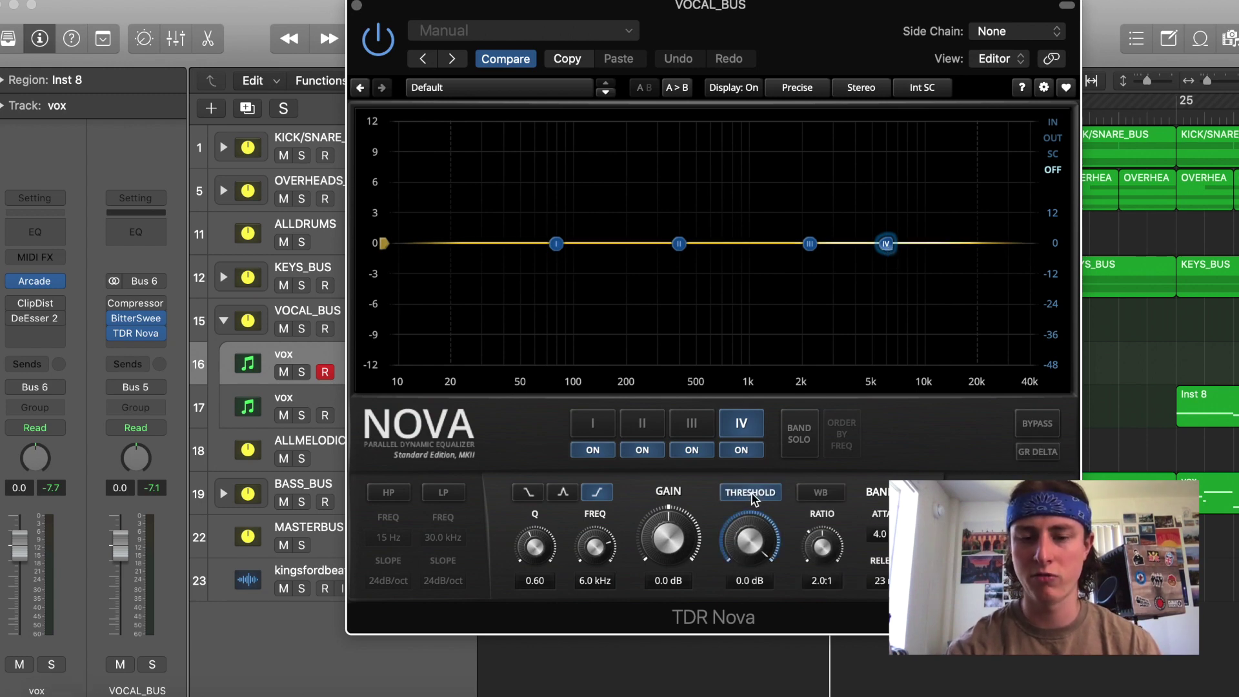
key(space)
key(s)
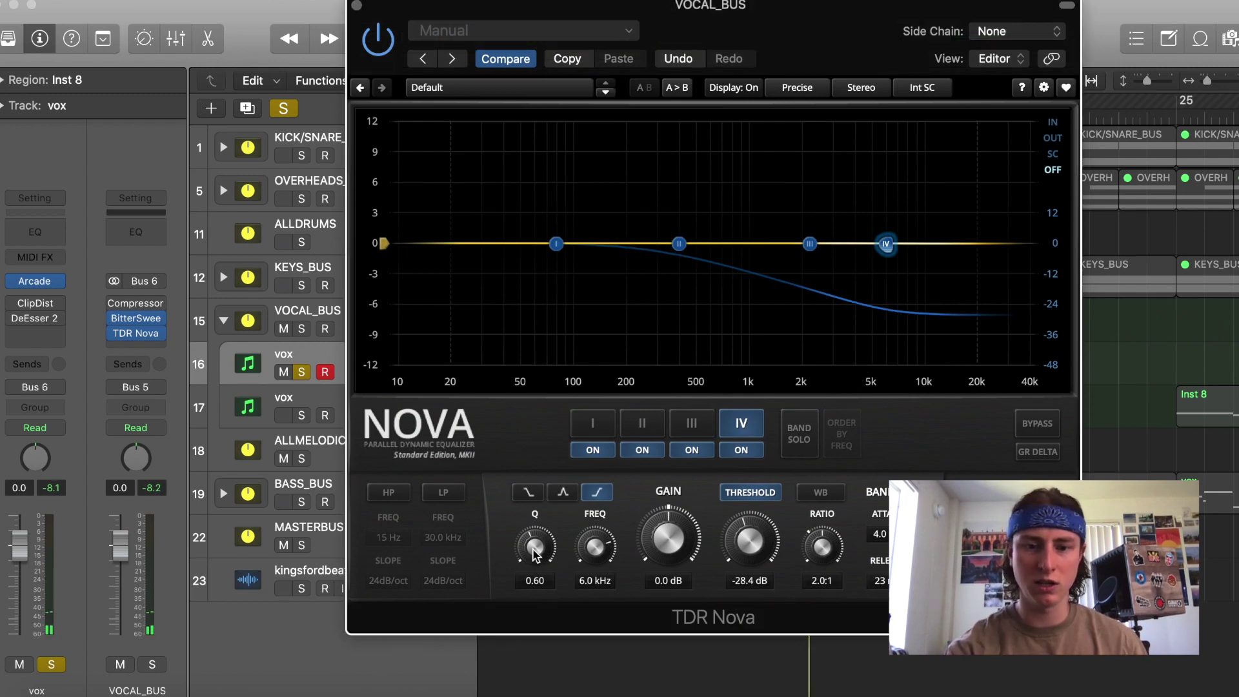
drag(535, 547, 588, 552)
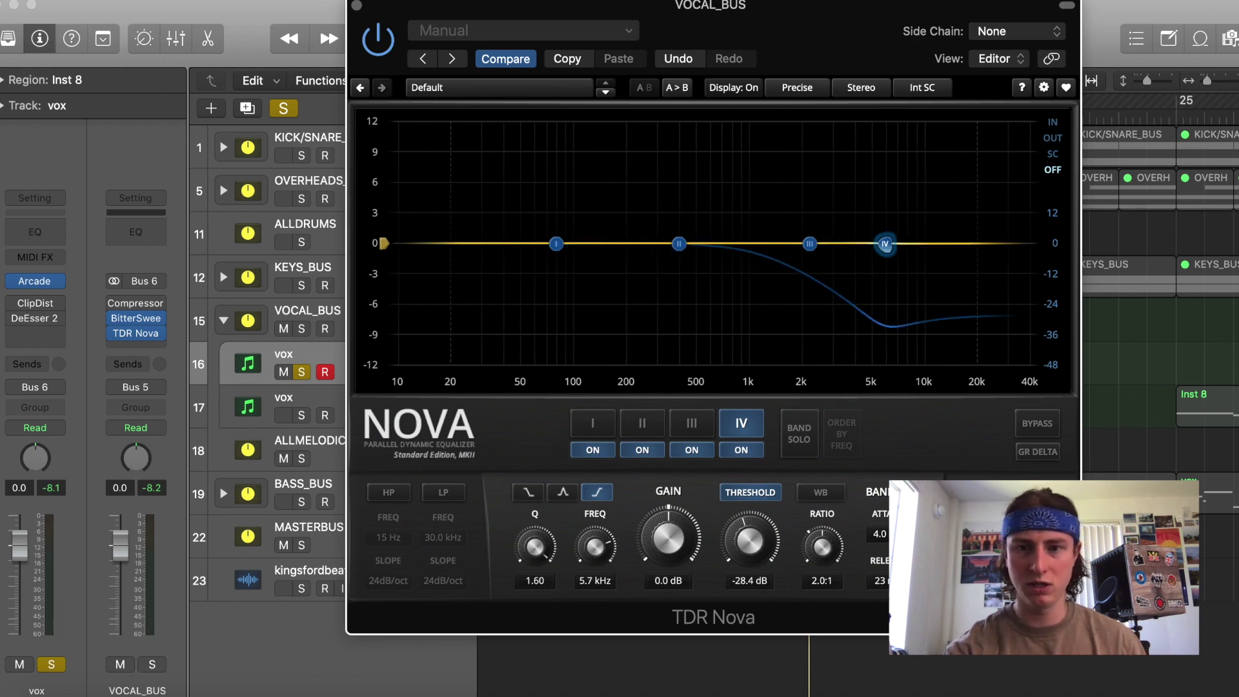
mouse_move(886, 244)
mouse_down()
mouse_move(726, 244)
mouse_move(901, 244)
mouse_up()
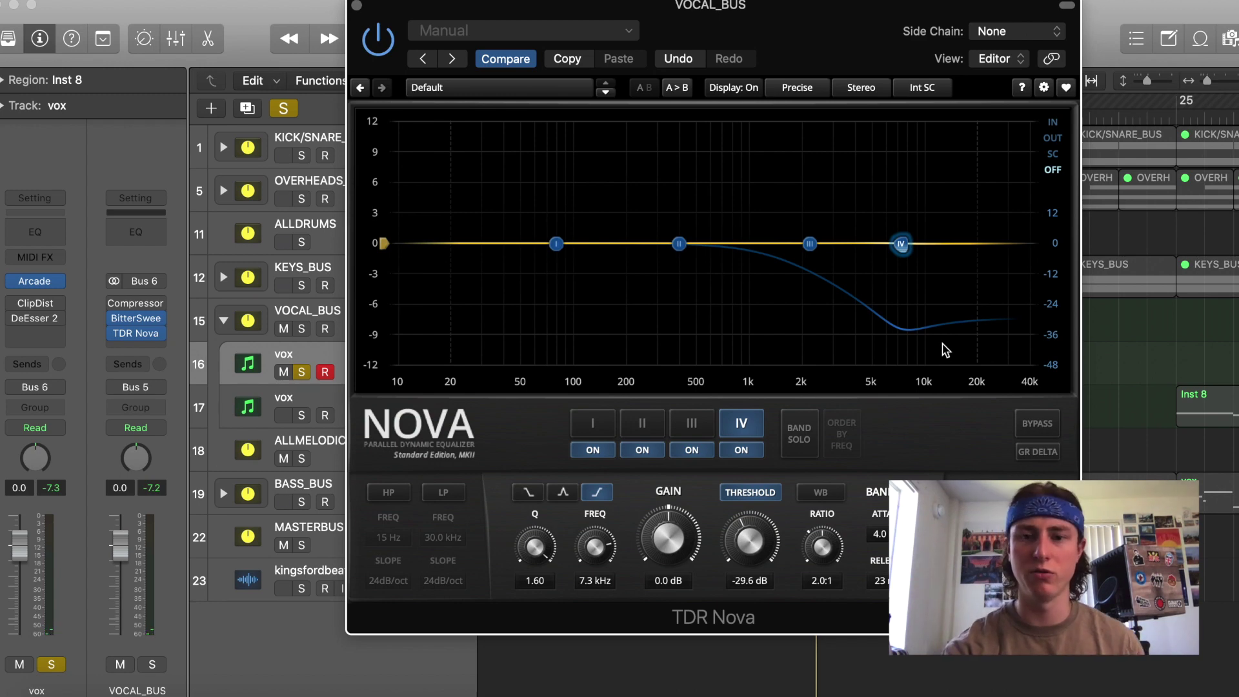
click(649, 433)
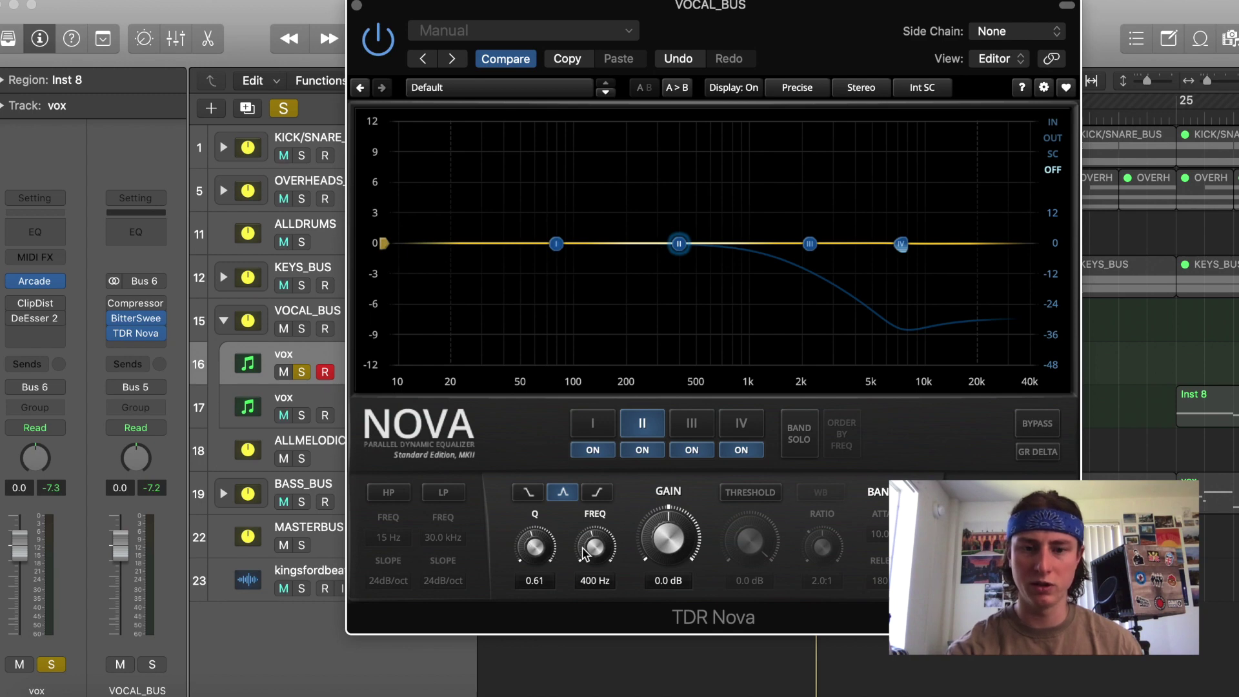
Raise band II's frequency toward 518 Hz.
drag(584, 554, 584, 546)
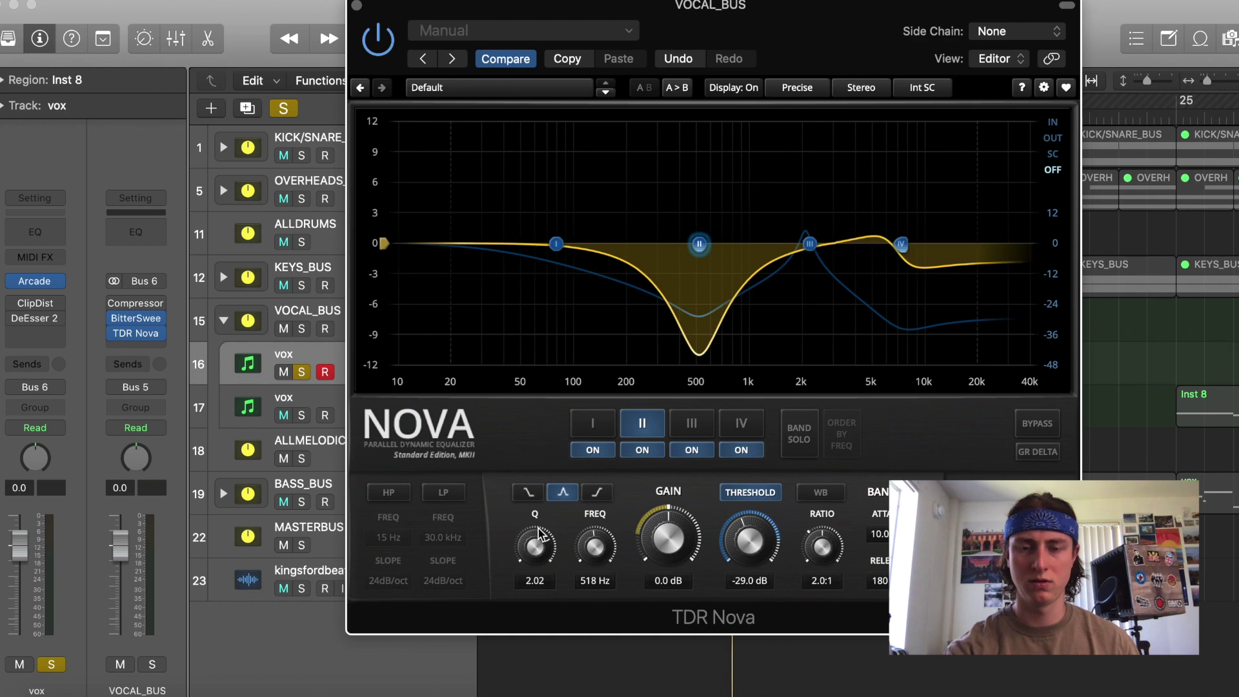